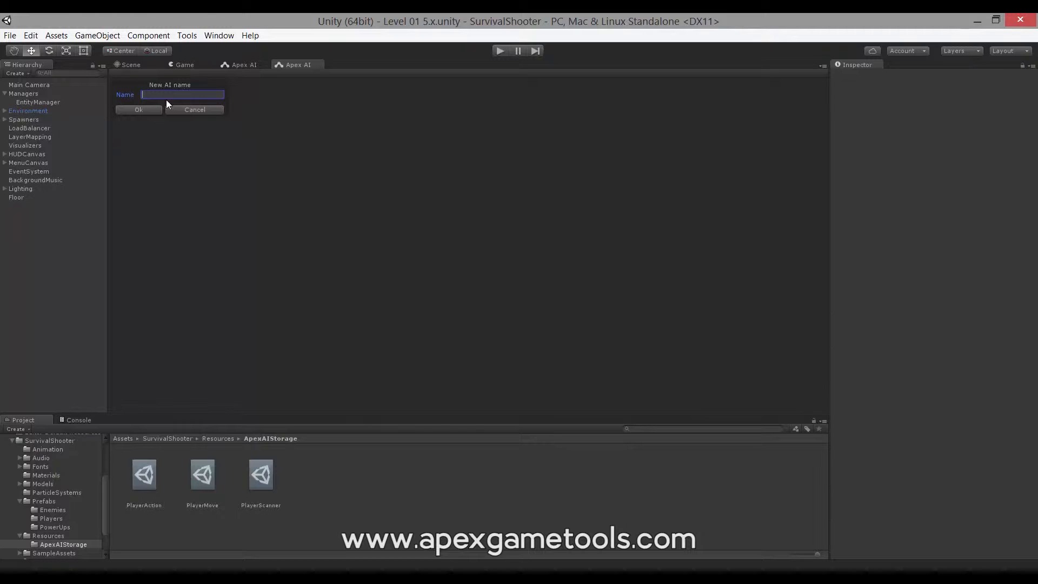
Create the new AI under the name PlayerAction 2.
text(yerAction 2)
key(Return)
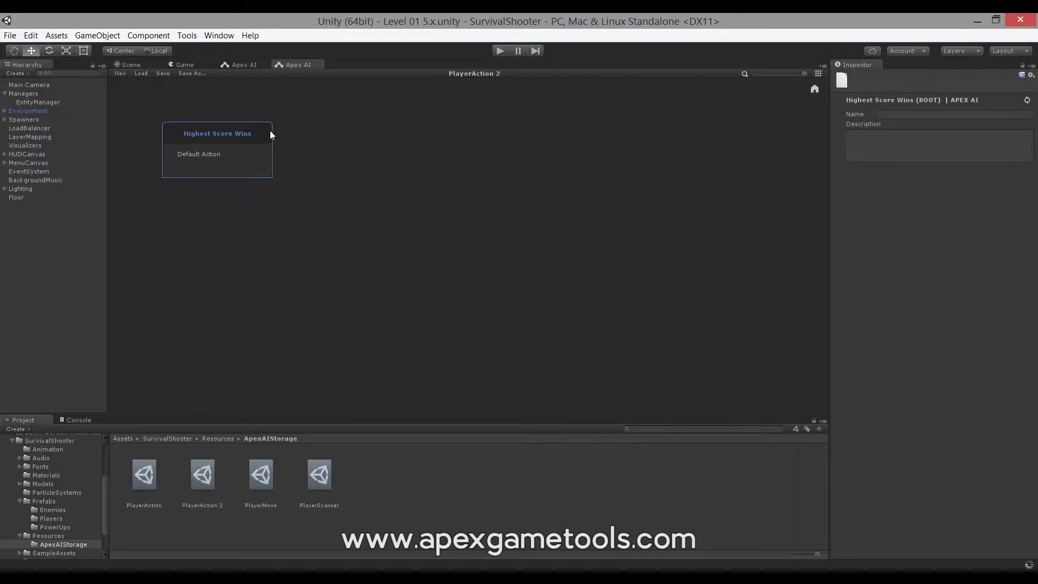
click(186, 185)
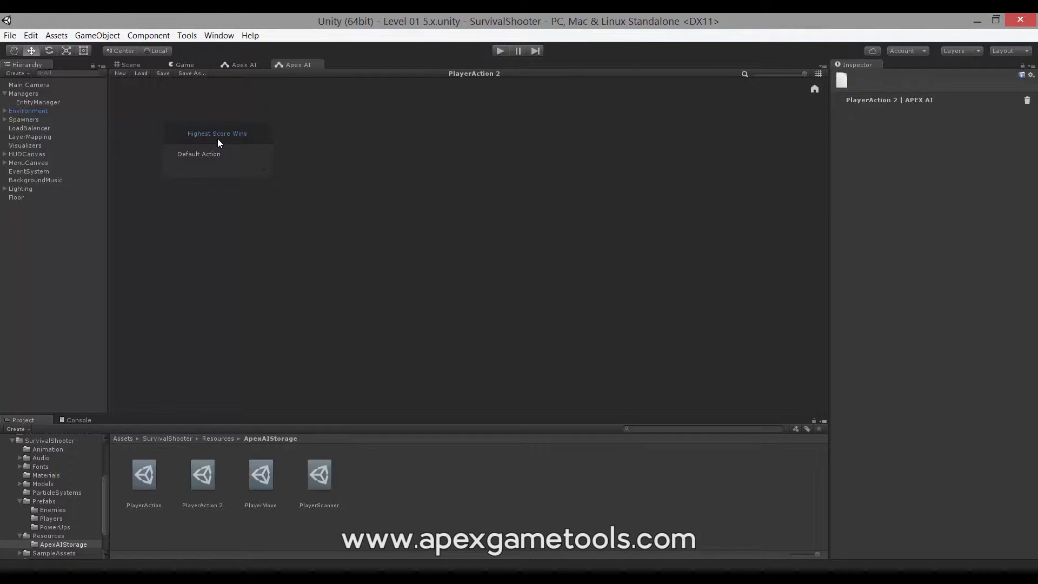
Copy the Move or Idle selector from the PlayerMove AI into PlayerAction 2 and place it beside the Highest Score Wins selector.
click(233, 64)
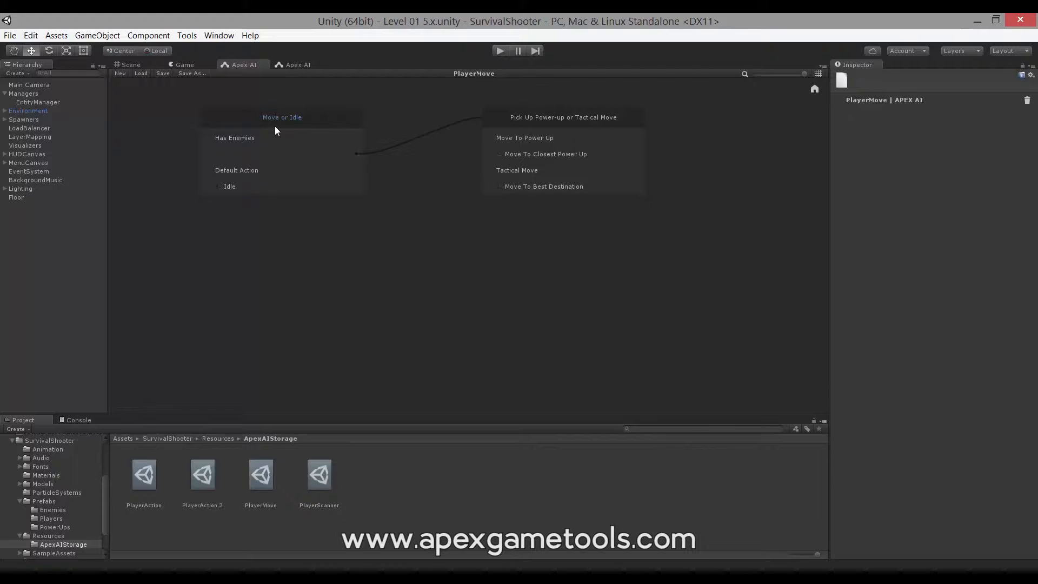
click(305, 120)
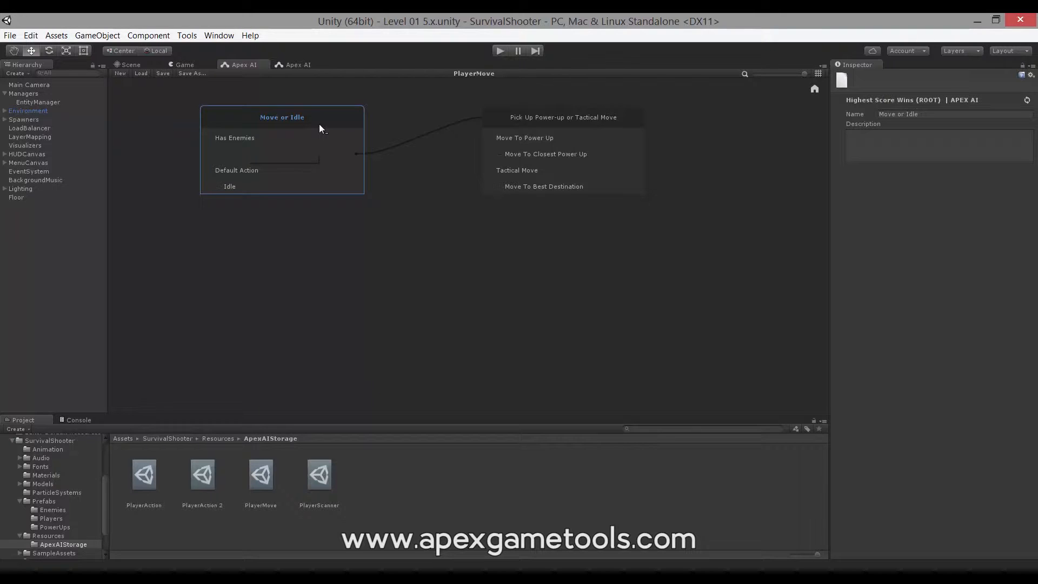
click(297, 65)
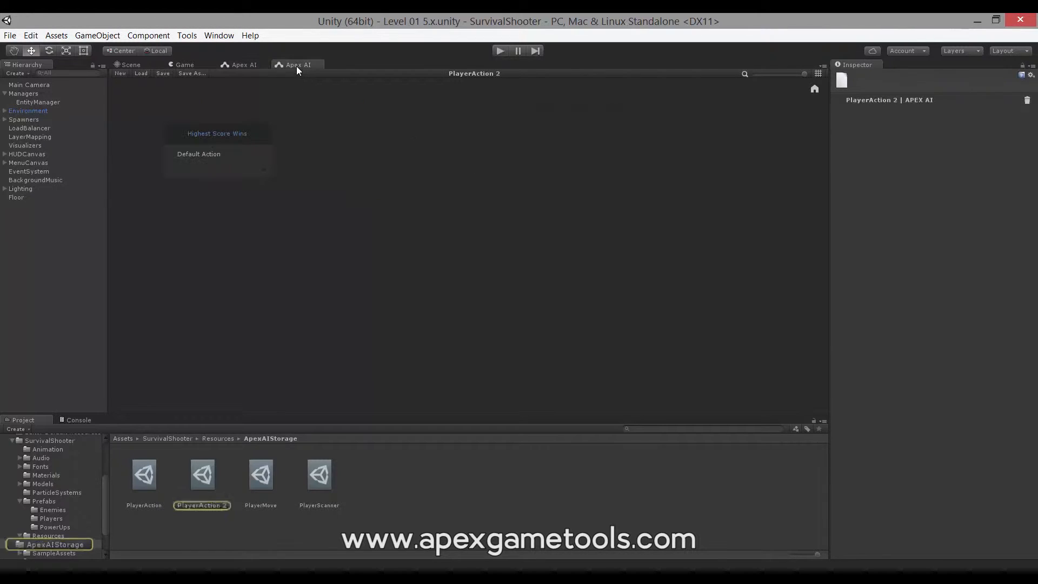
key(ctrl+v)
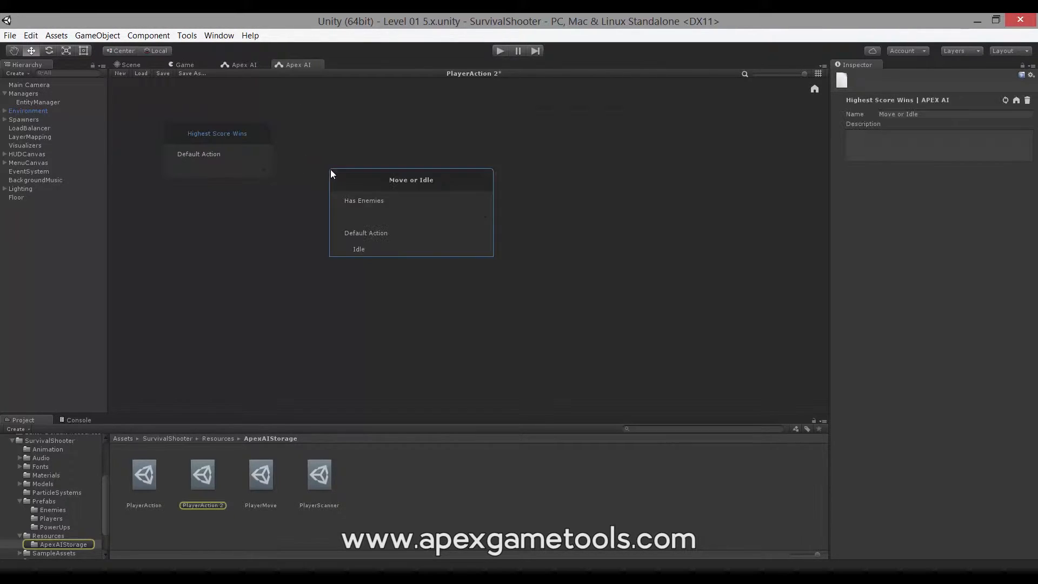
click(399, 148)
drag(401, 179, 362, 133)
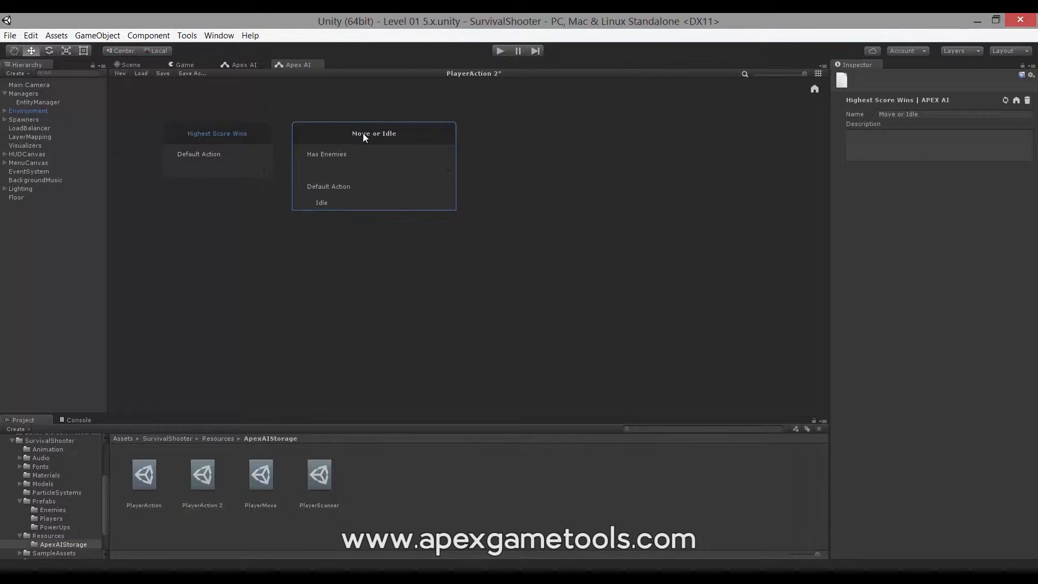
Set the Move or Idle selector as the root of PlayerAction 2.
click(234, 136)
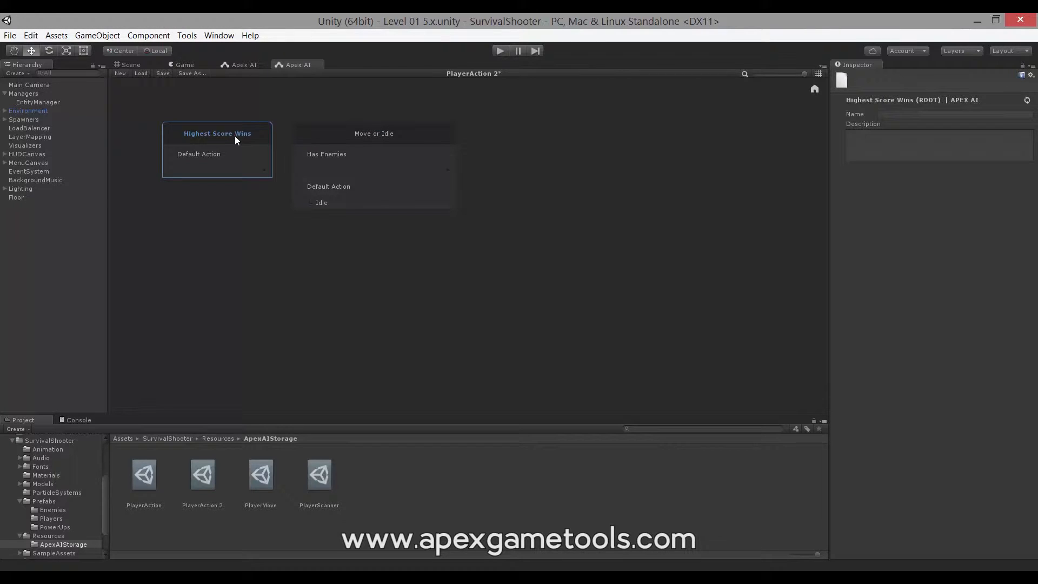
click(343, 136)
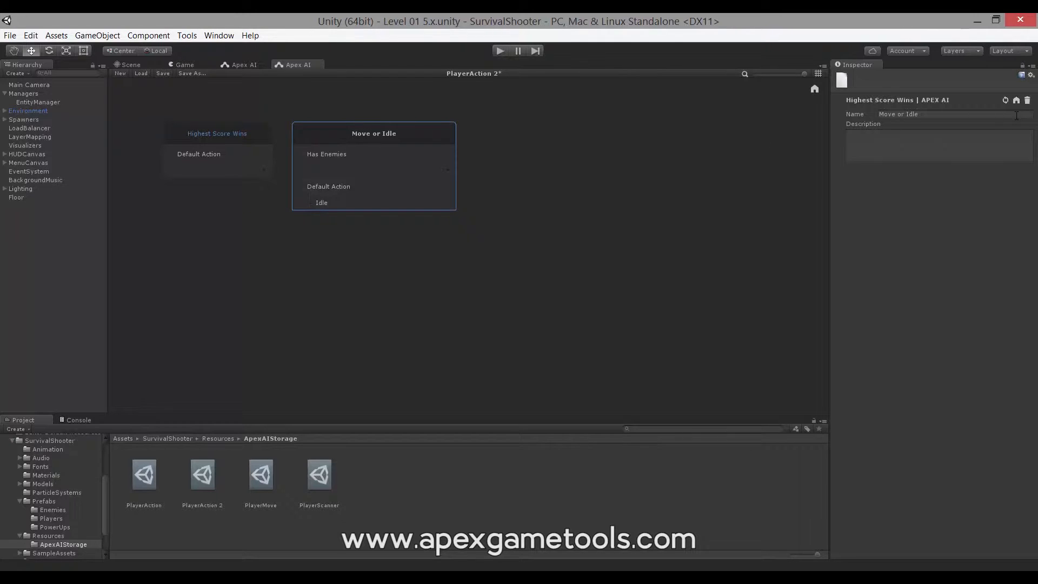
right_click(421, 136)
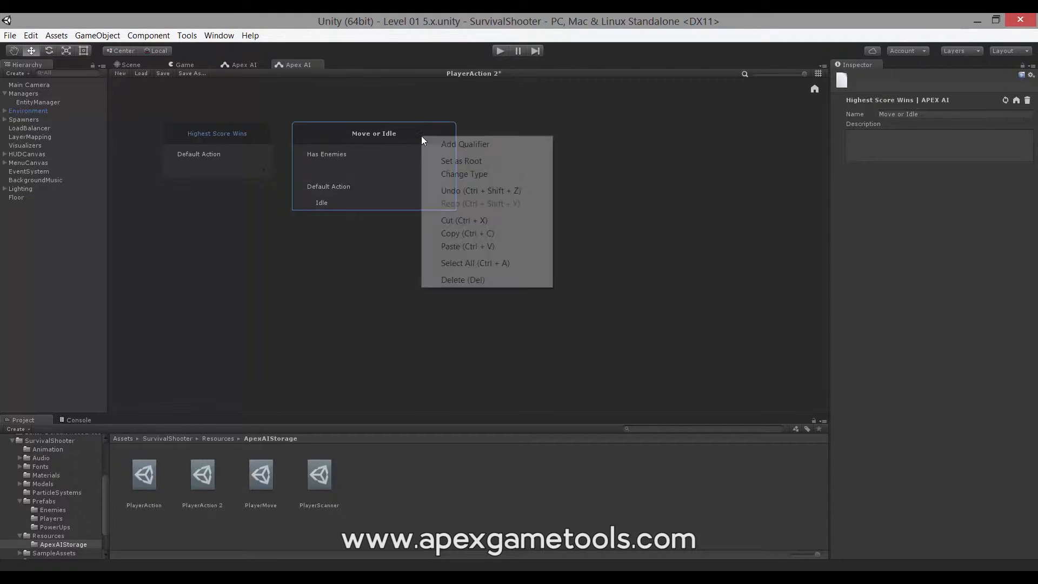
click(472, 163)
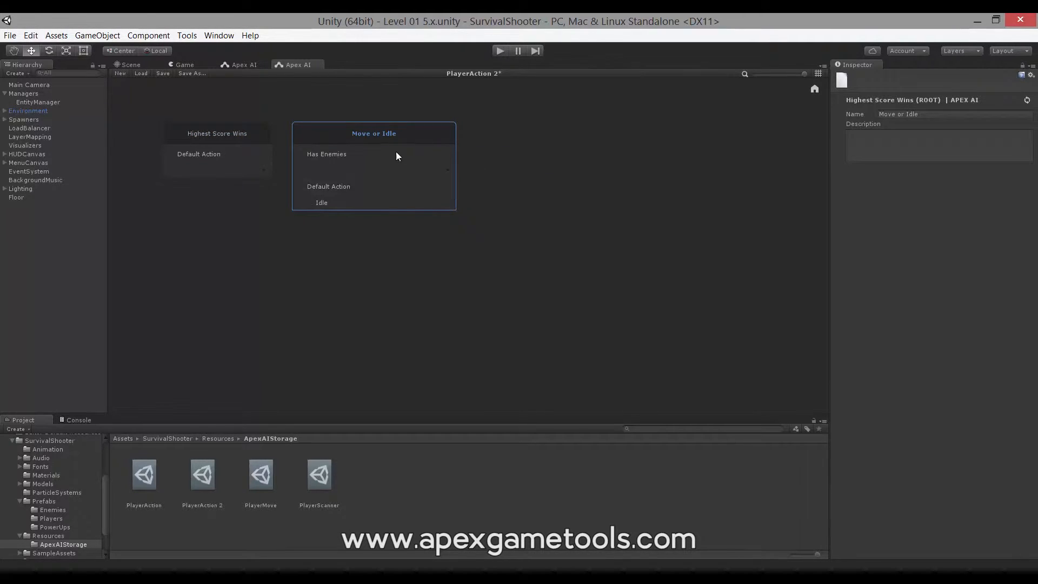
Delete the empty Highest Score Wins selector and move the Move or Idle selector into its place.
click(261, 133)
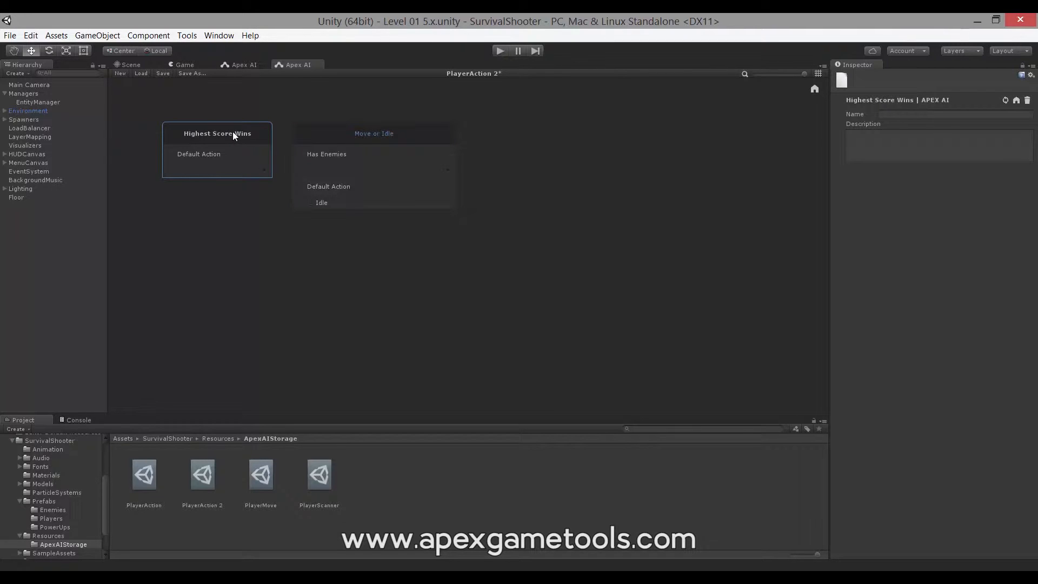
key(Delete)
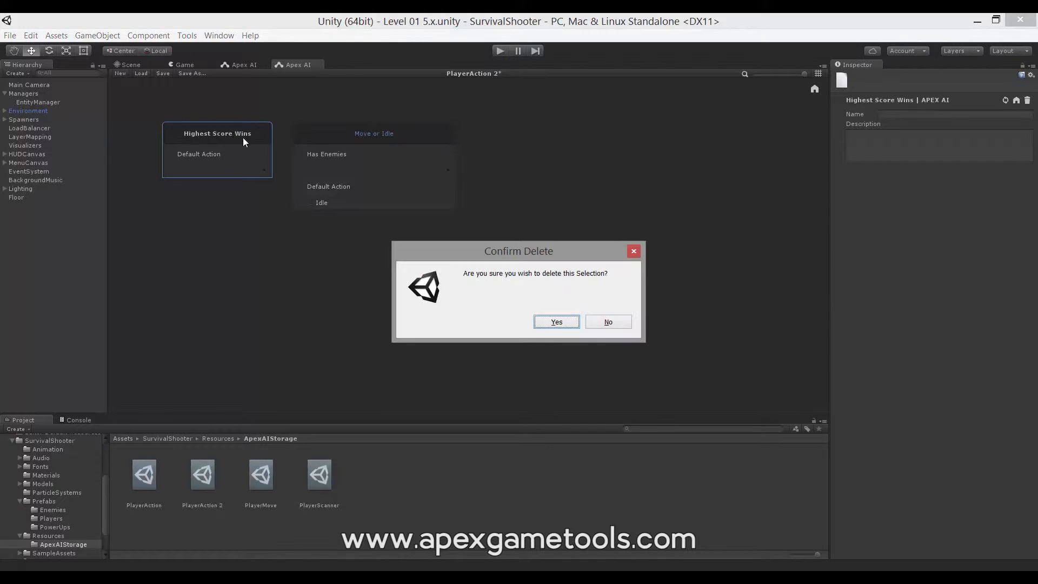
click(557, 322)
drag(394, 136, 290, 141)
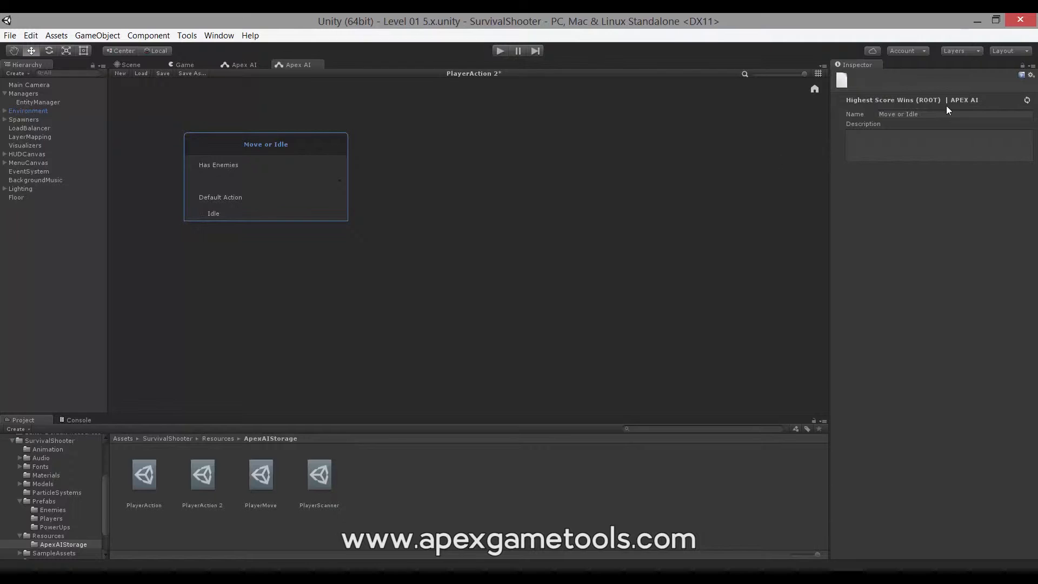
Rename the root selector from Move or Idle to Act or Idle.
double_click(893, 115)
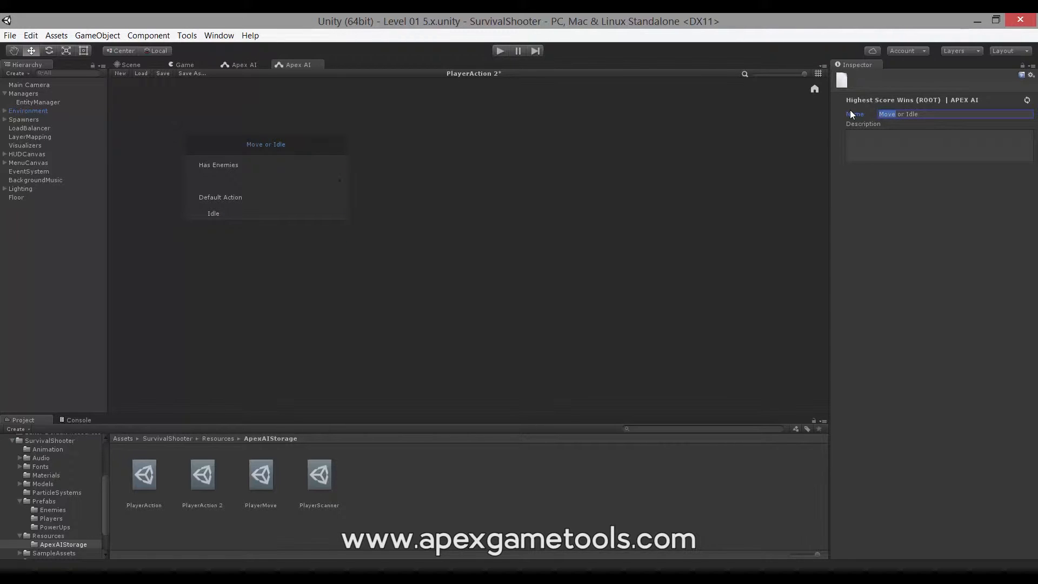
text(Act)
click(916, 142)
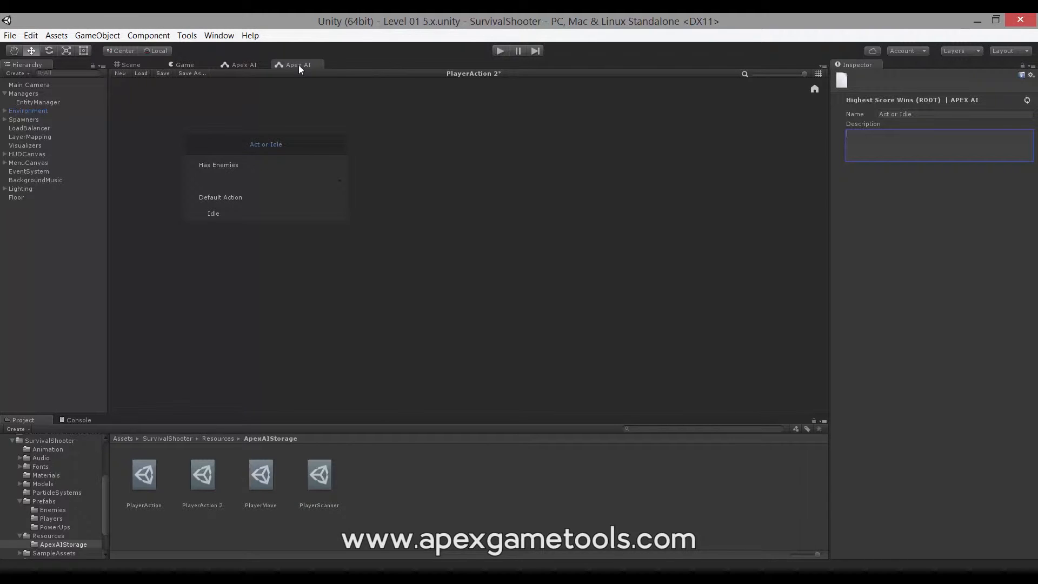
Enable Show Title in Tab in the Apex AI settings and close the settings.
click(187, 35)
mouse_move(219, 35)
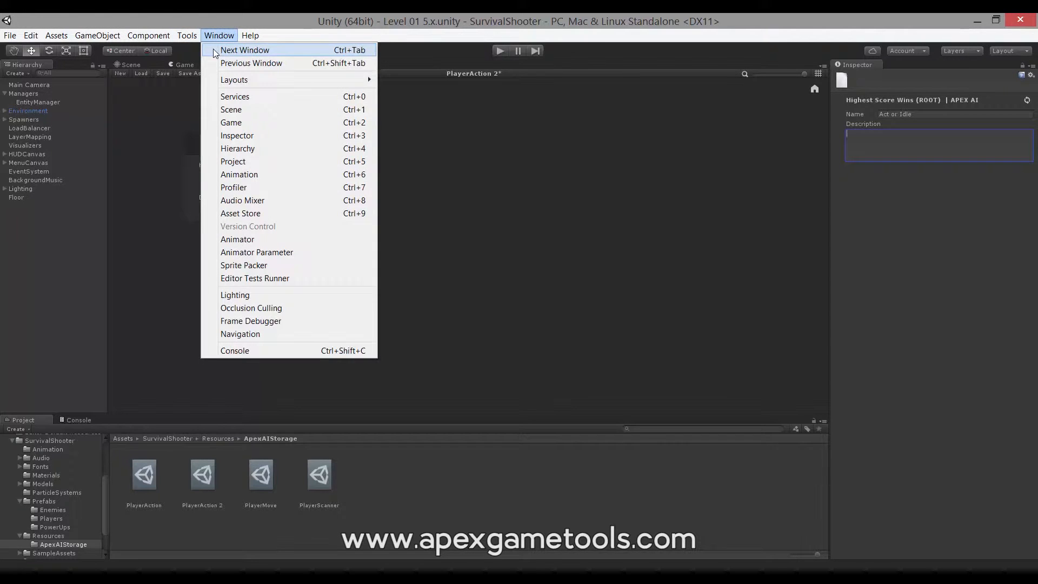
mouse_move(187, 35)
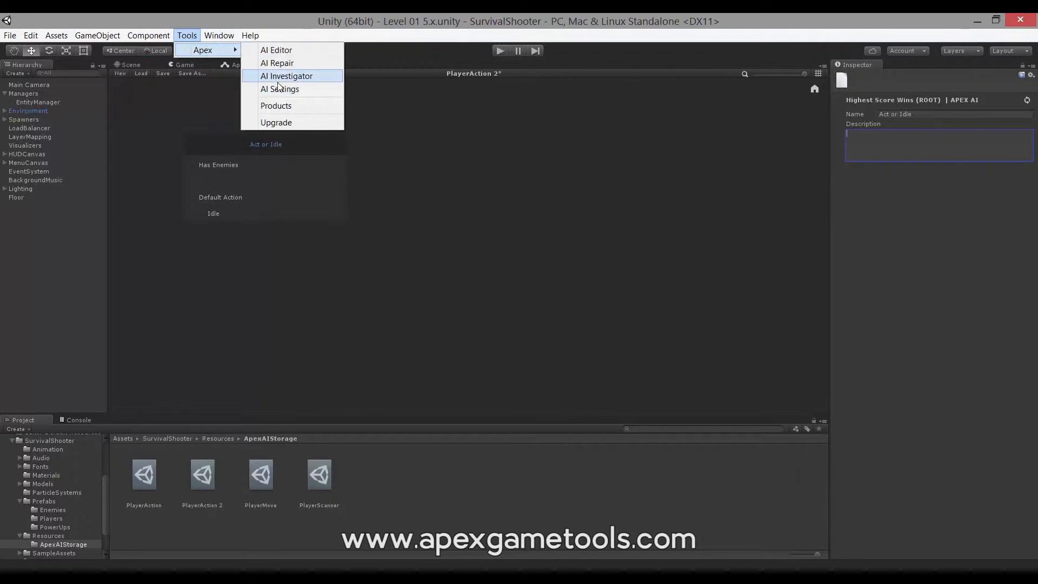
click(279, 88)
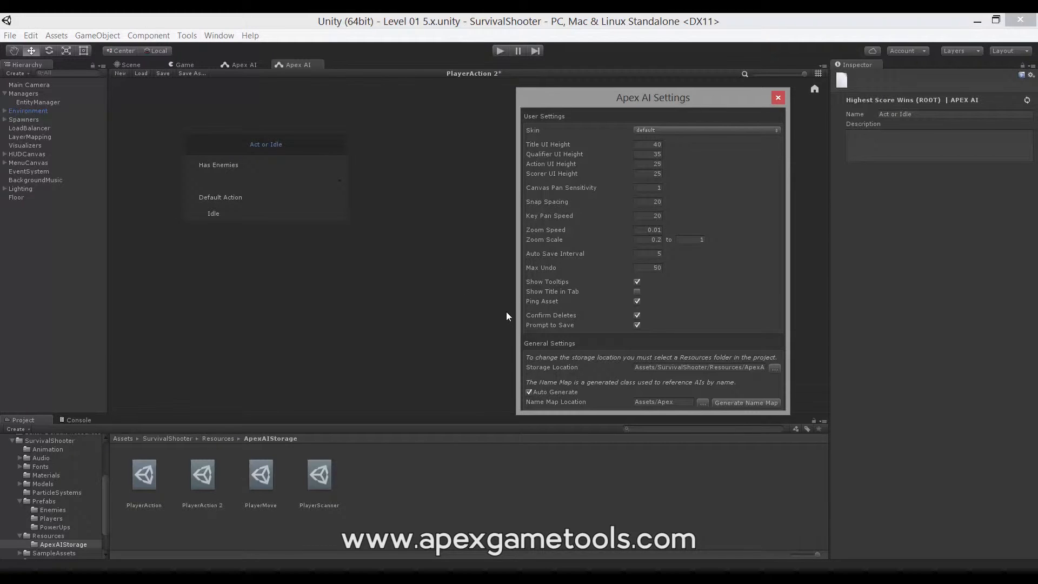
click(637, 292)
click(779, 99)
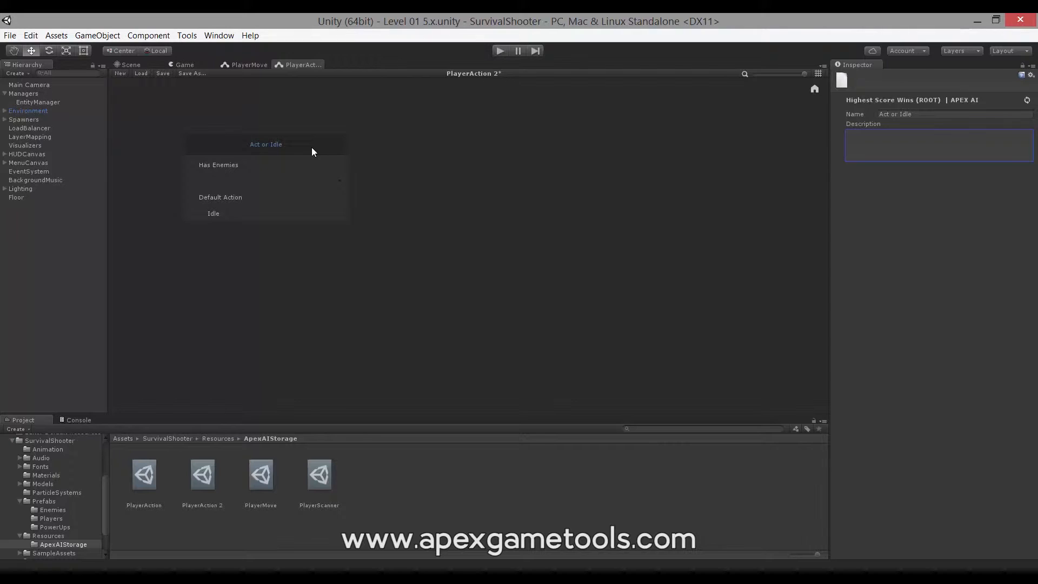
Add a First Score Wins selector level with Act or Idle and connect the Has Enemies qualifier to it.
click(397, 151)
right_click(436, 168)
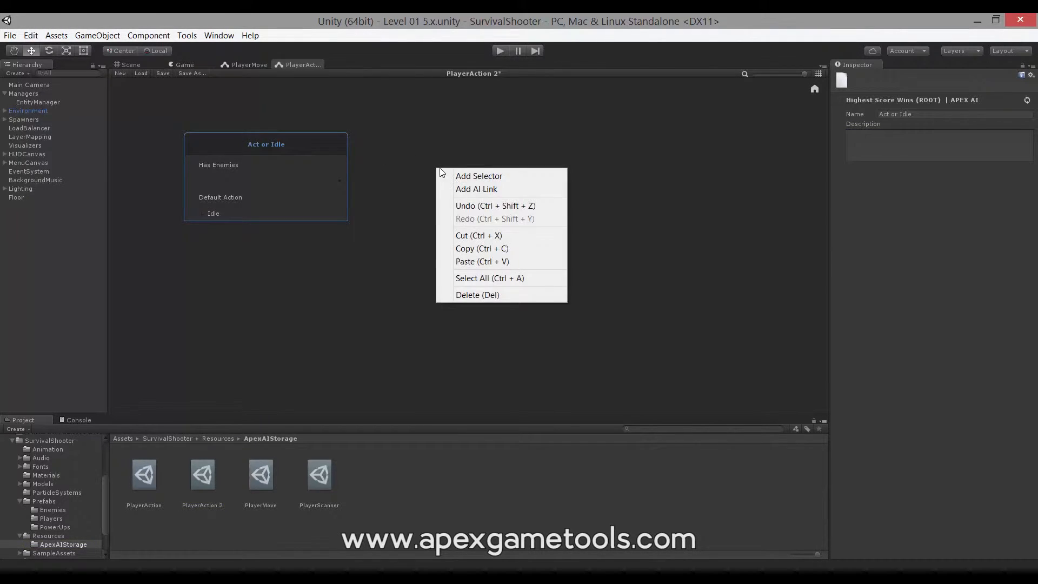
click(479, 176)
drag(431, 73, 657, 120)
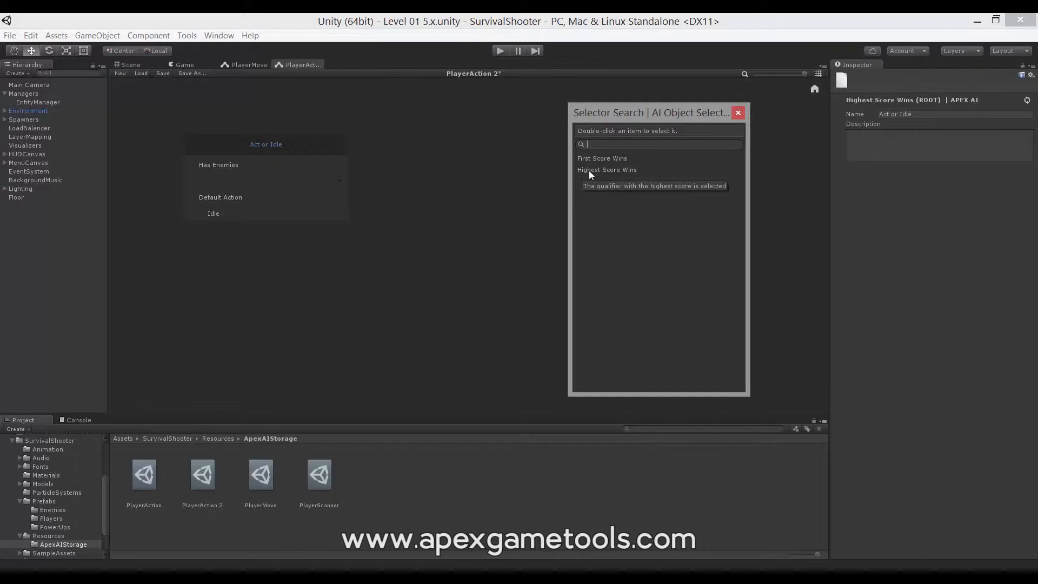
click(595, 158)
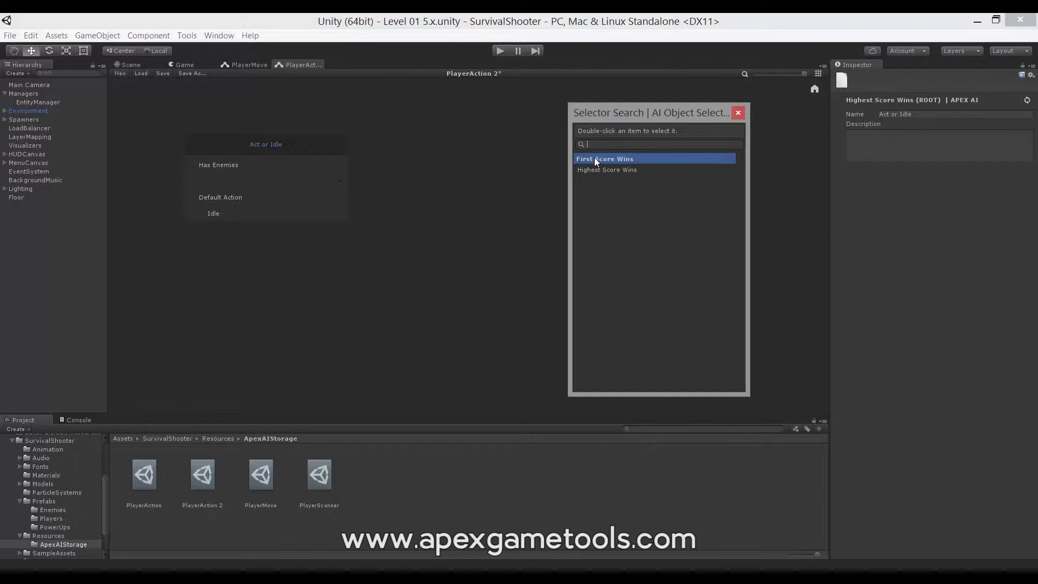
double_click(595, 158)
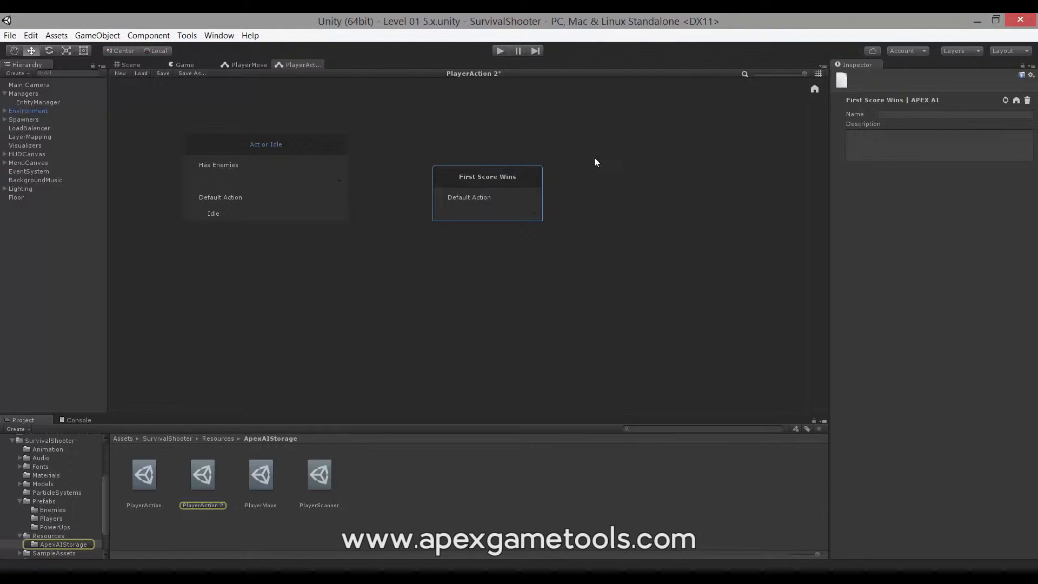
drag(514, 177, 515, 145)
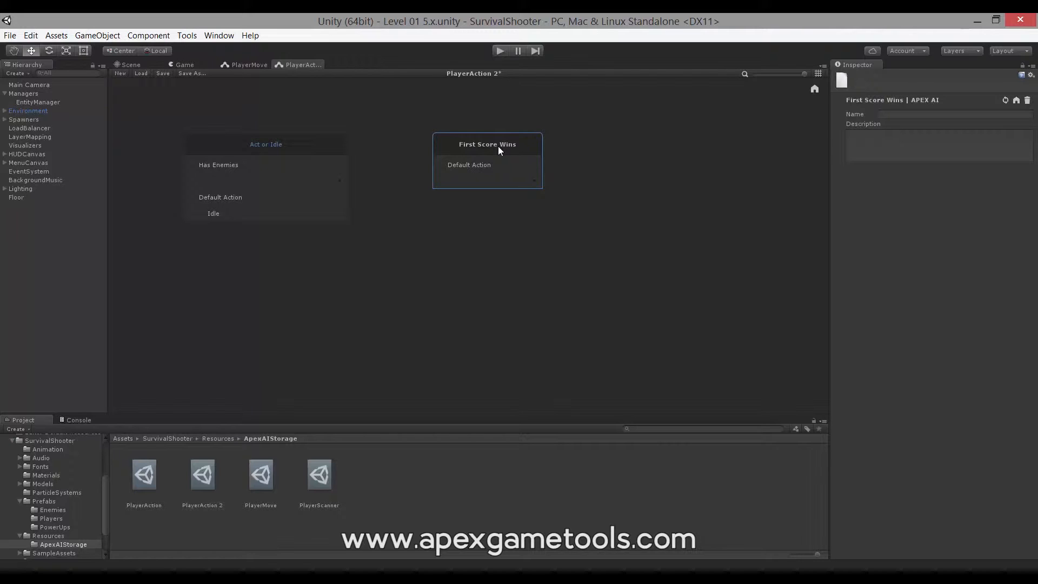
drag(341, 186, 452, 143)
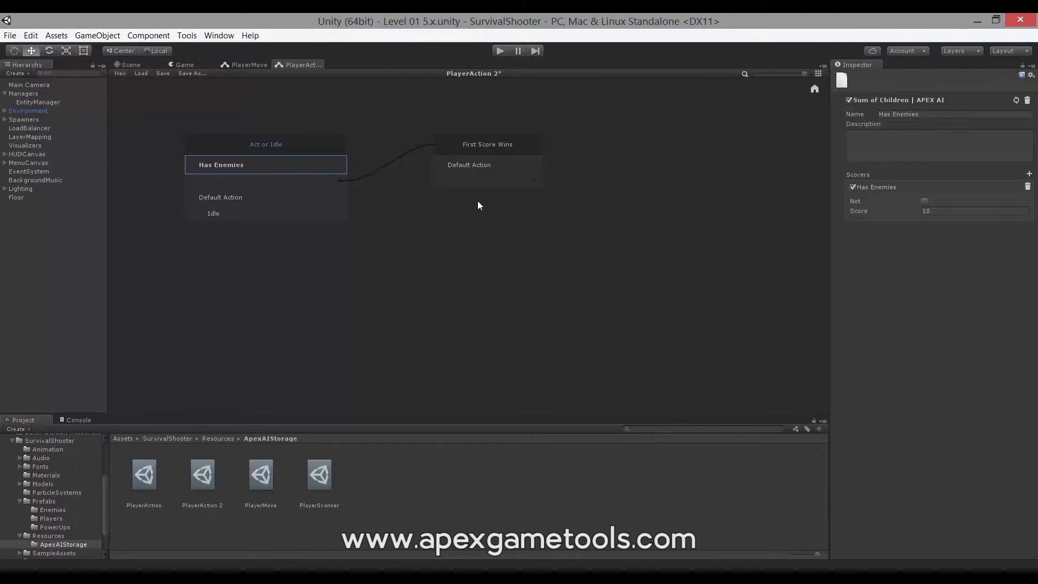
Add three All or Nothing qualifiers to the First Score Wins selector.
right_click(505, 142)
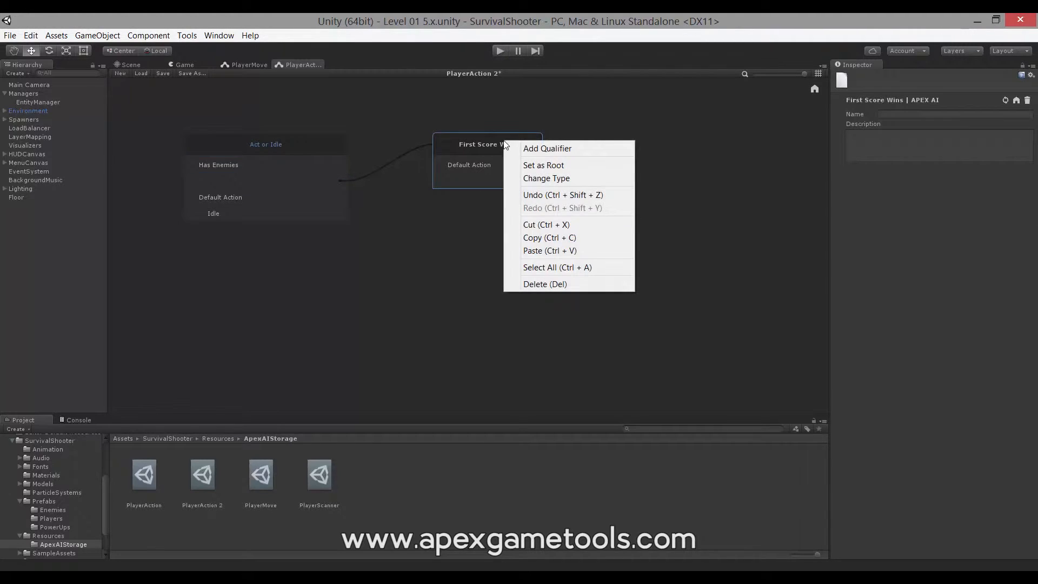
click(541, 151)
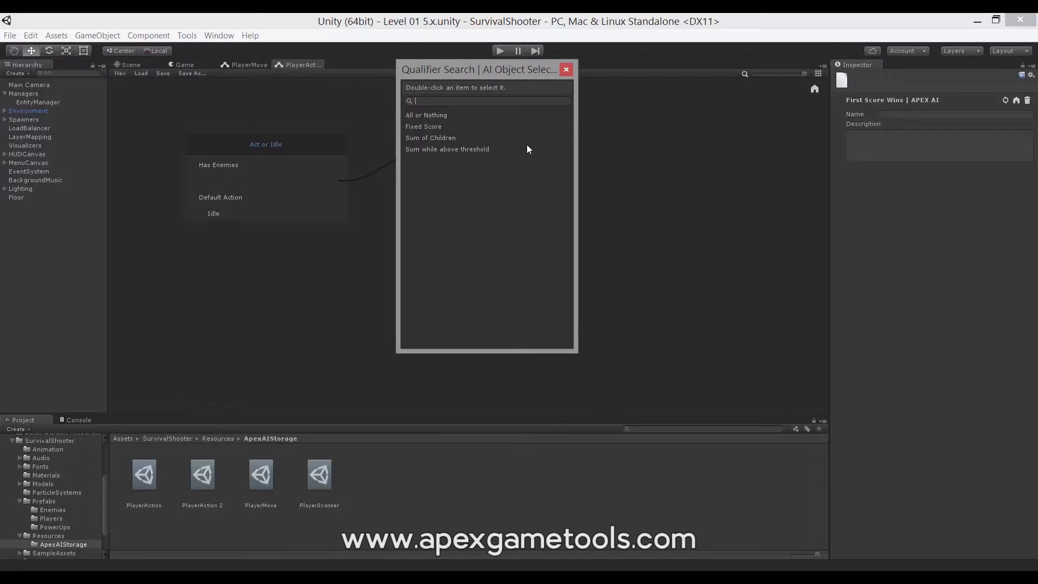
double_click(437, 115)
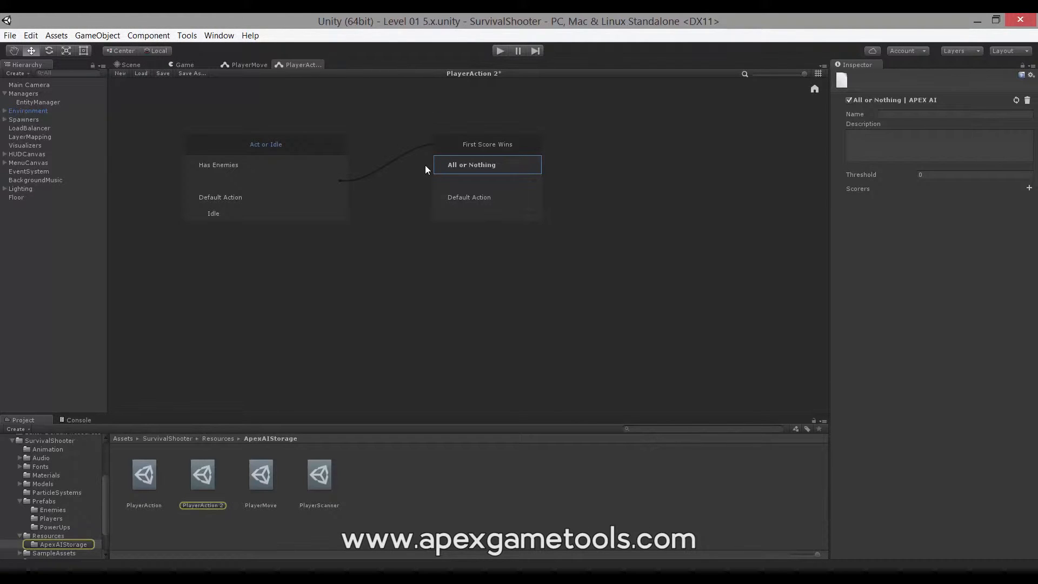
right_click(496, 165)
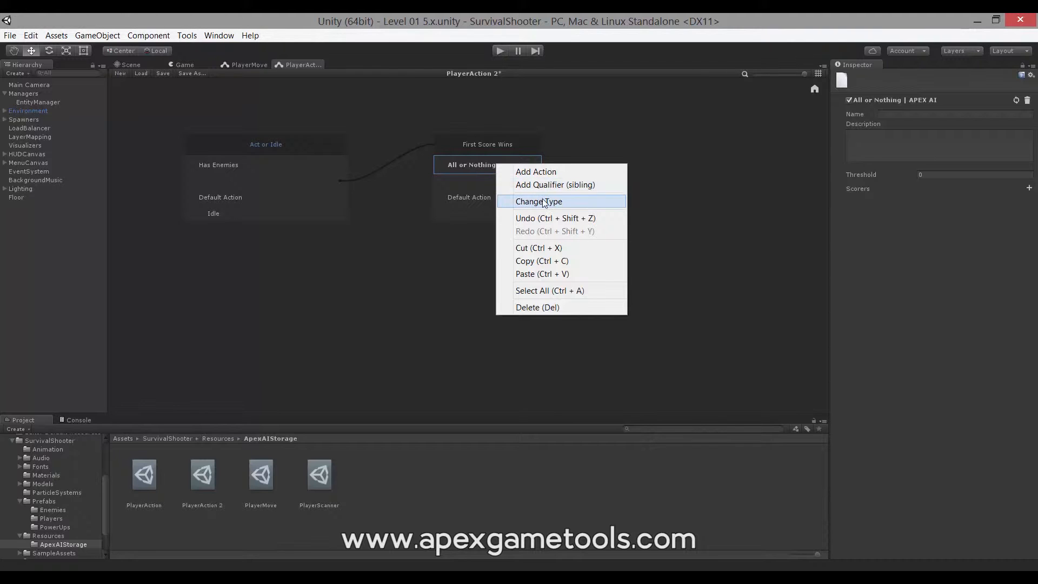
click(484, 145)
right_click(483, 145)
click(512, 157)
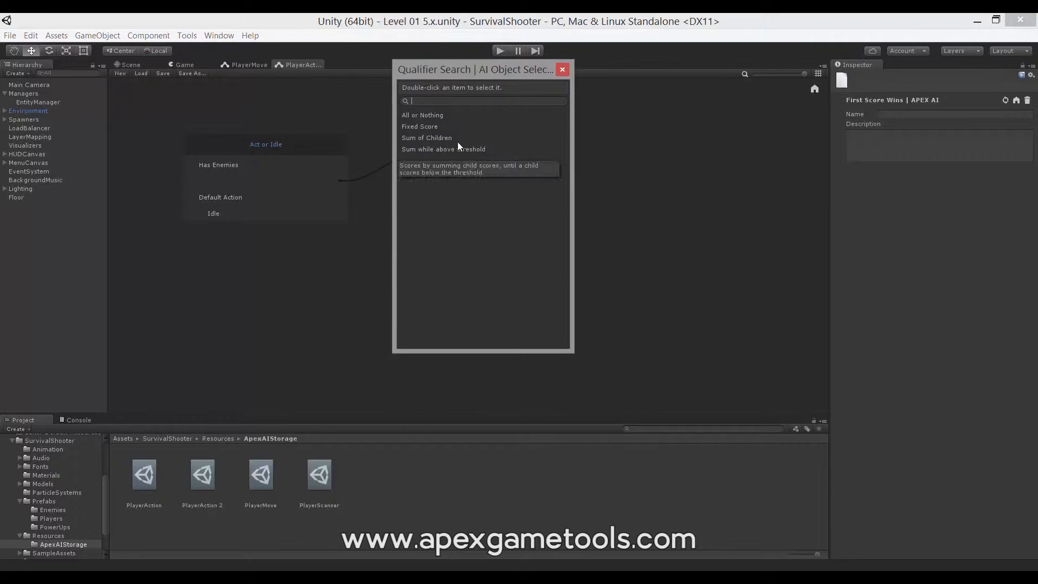
double_click(429, 115)
click(482, 148)
right_click(483, 148)
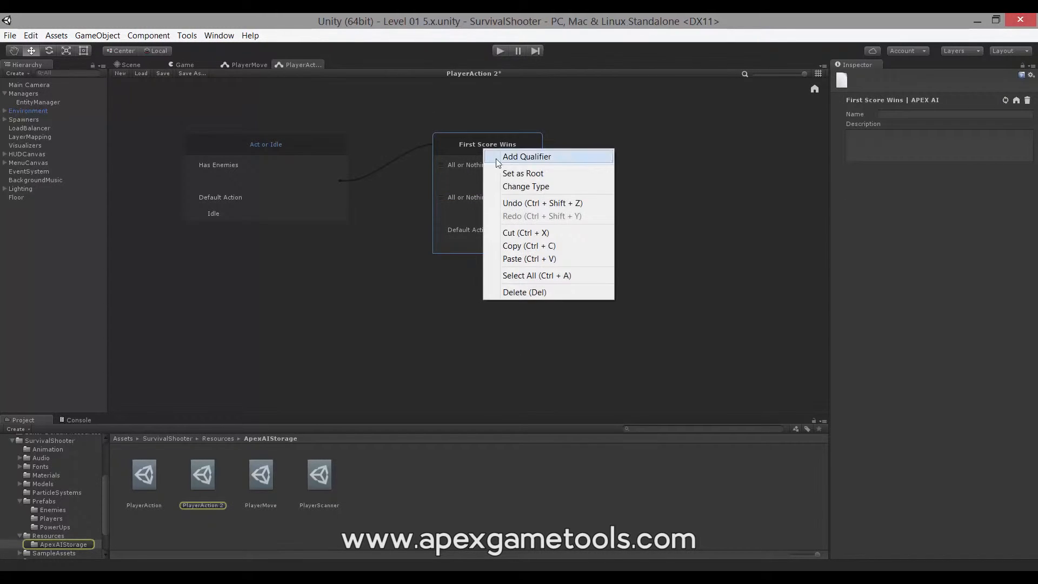
click(525, 157)
double_click(436, 118)
Add a Sum of Children qualifier to the First Score Wins selector below the All or Nothing qualifiers.
click(482, 143)
right_click(482, 143)
click(524, 153)
double_click(429, 137)
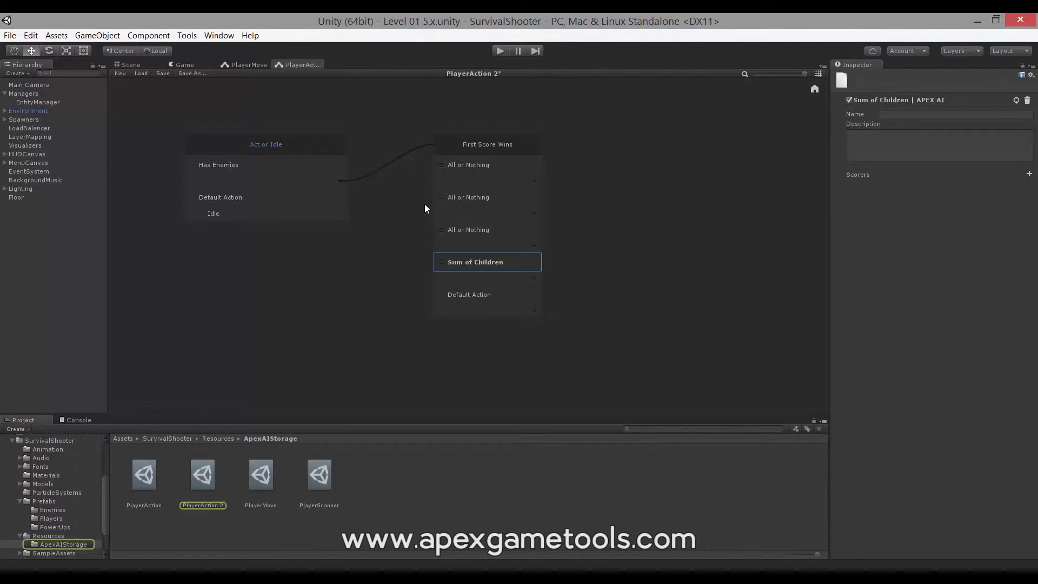
Name the first All or Nothing qualifier Heal and the second one Throw Bomb.
click(482, 165)
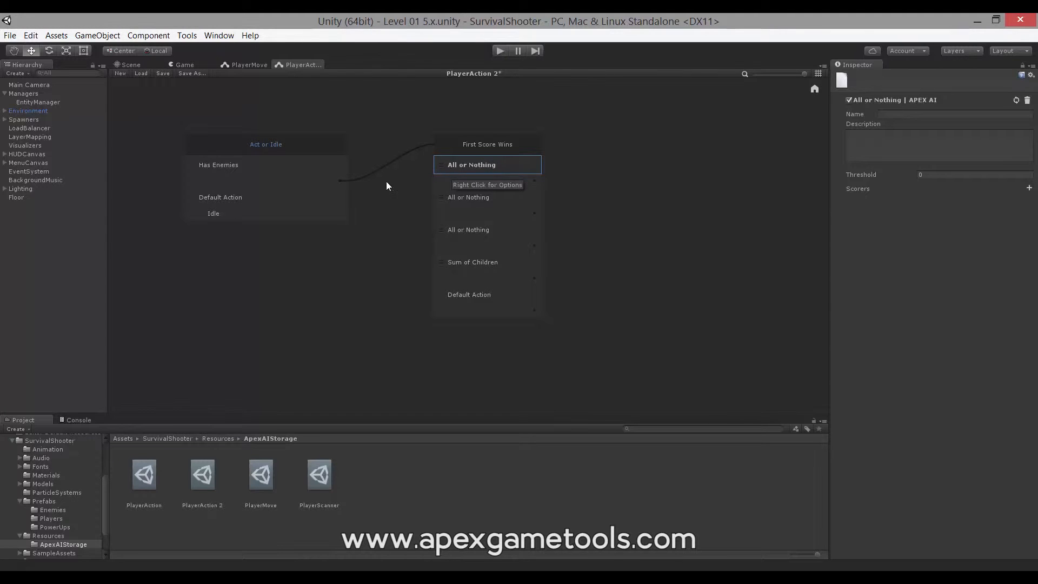
click(922, 114)
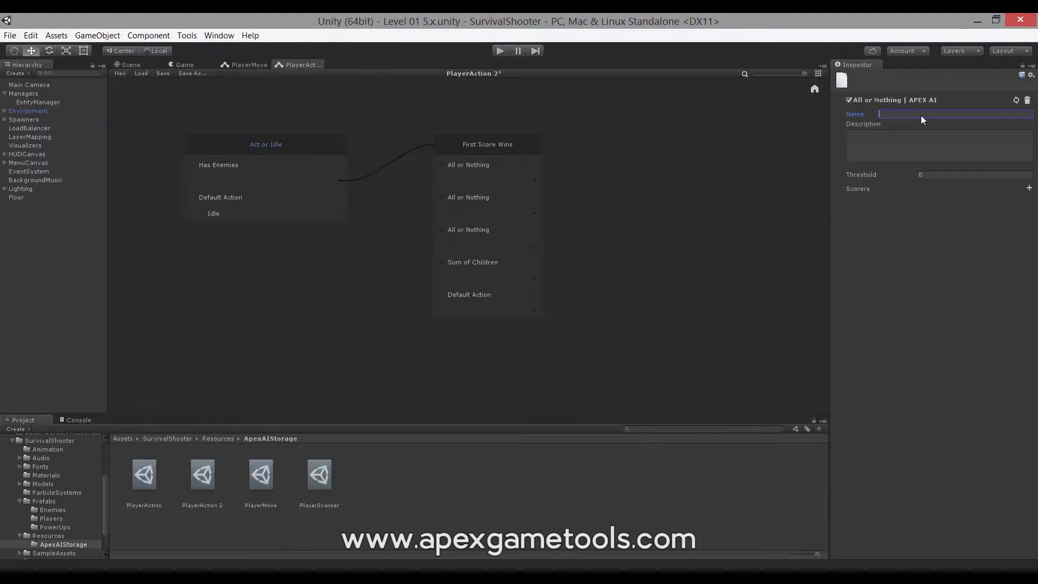
text(Heal)
click(460, 204)
click(906, 114)
text(Throw Bobm)
key(BackSpace)
key(BackSpace)
text(mb)
Name the third All or Nothing qualifier Reload and the Sum of Children qualifier Shoot.
click(486, 235)
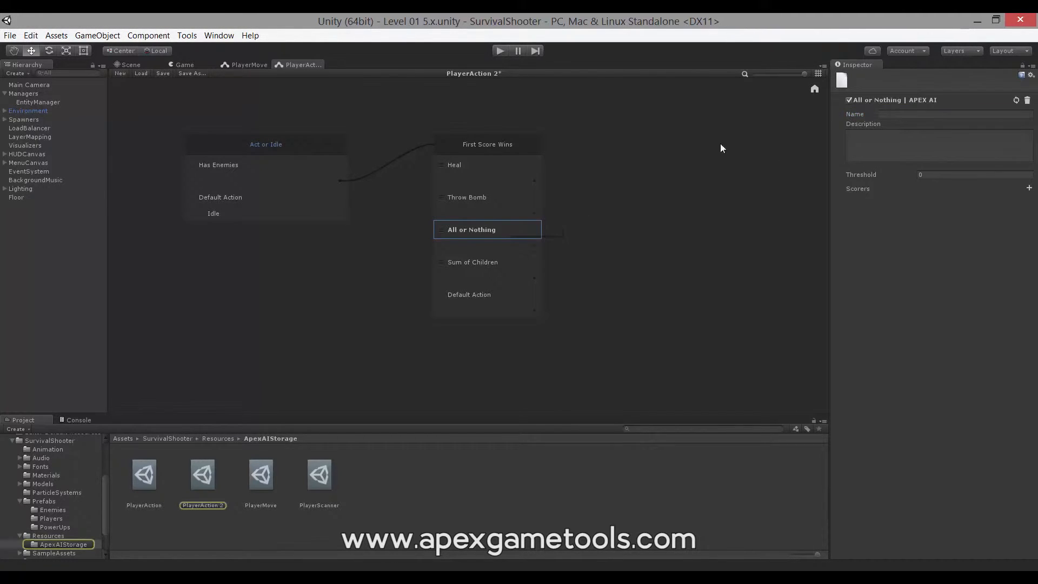
click(892, 115)
text(Relaod)
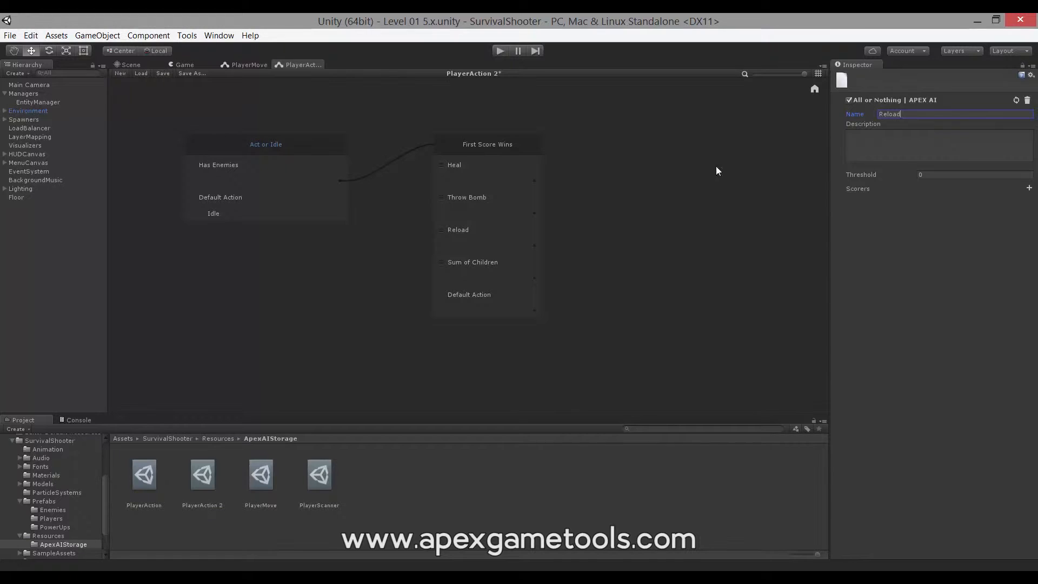
click(466, 262)
click(906, 114)
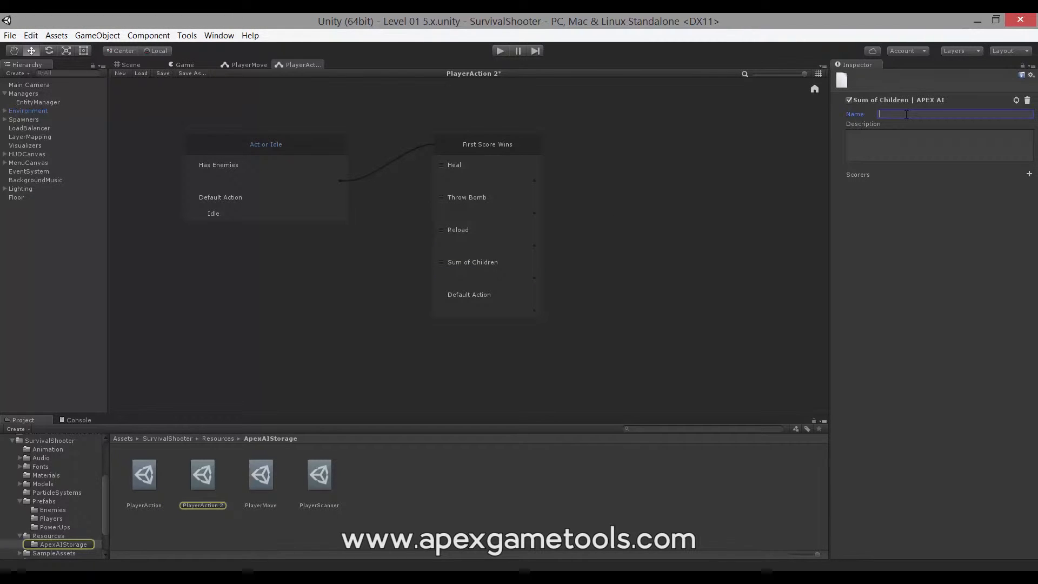
text(Shoot)
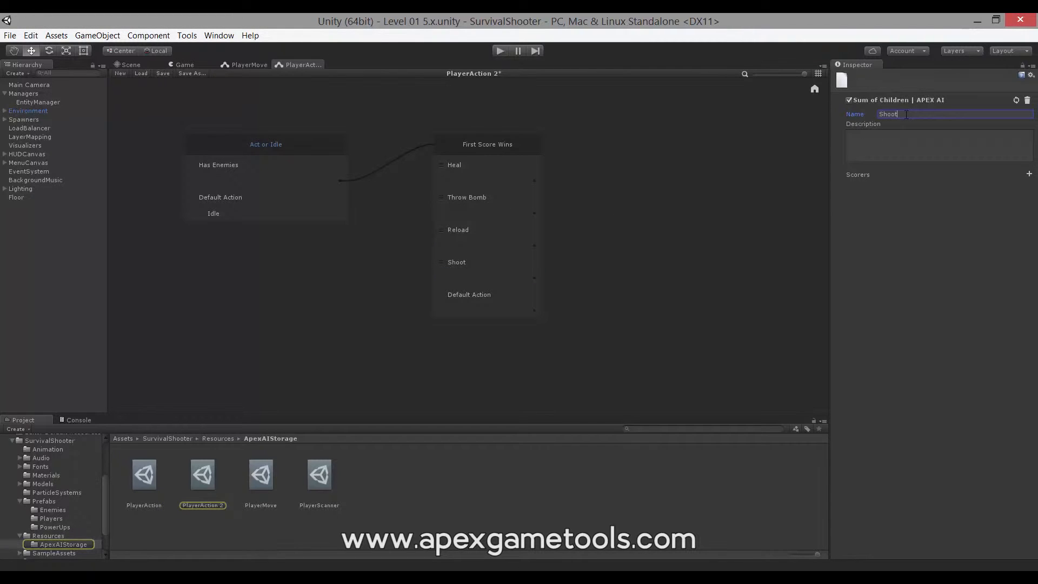
click(919, 137)
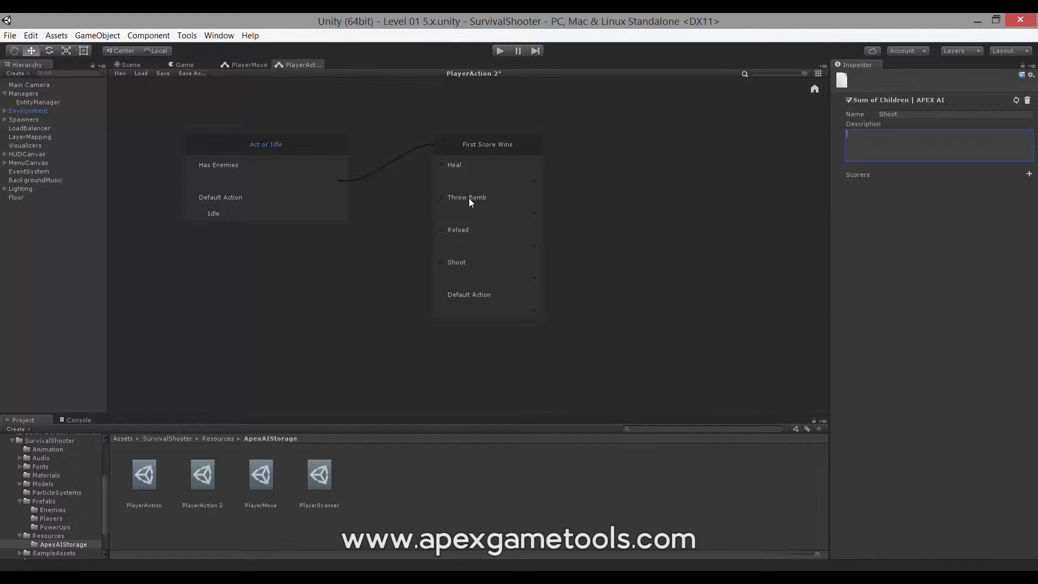
click(480, 263)
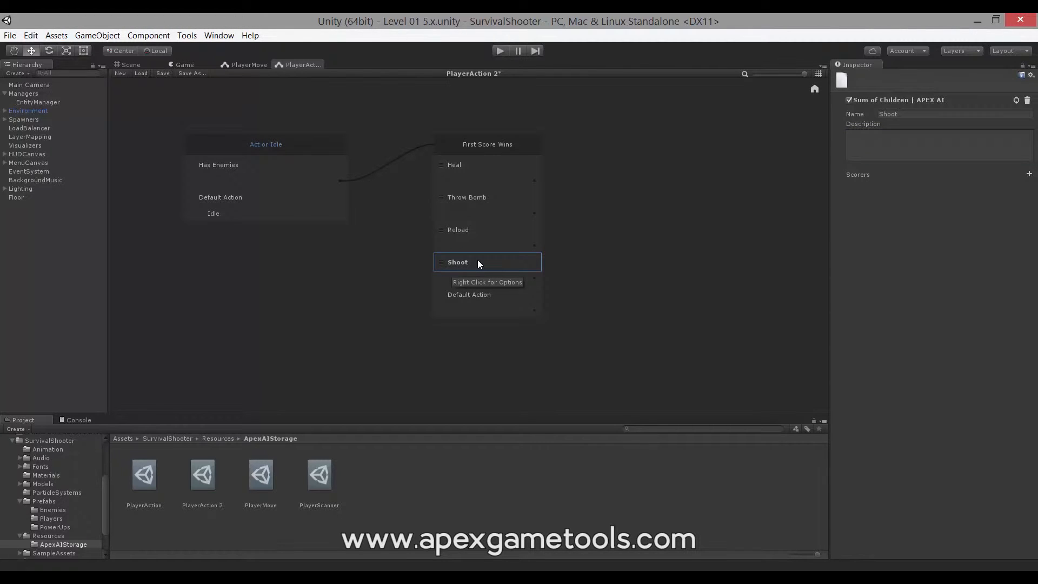
Add a Health Below Threshold scorer with a threshold of 35 to the Heal qualifier and save the AI.
click(474, 165)
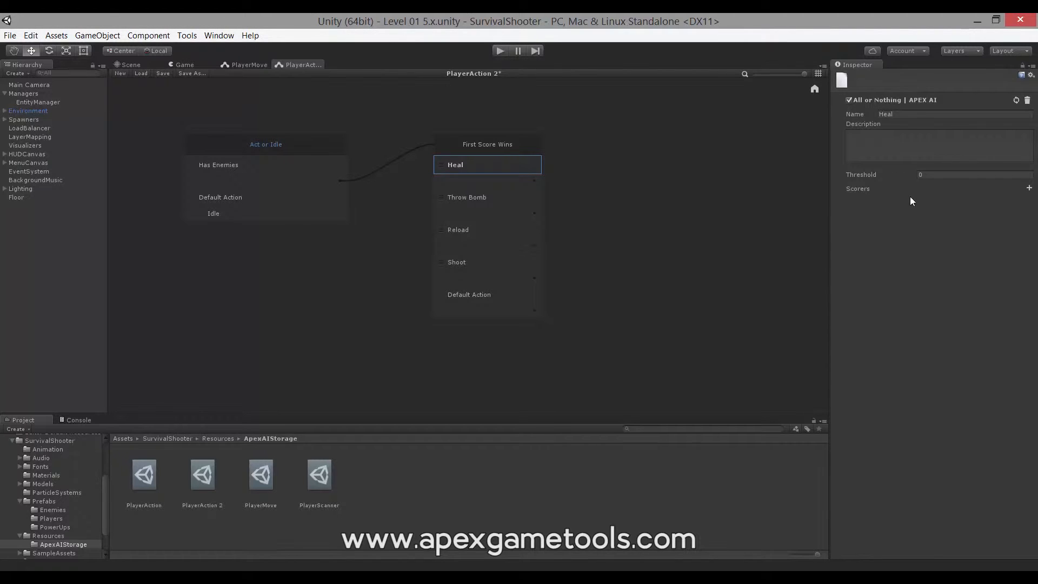
click(1030, 189)
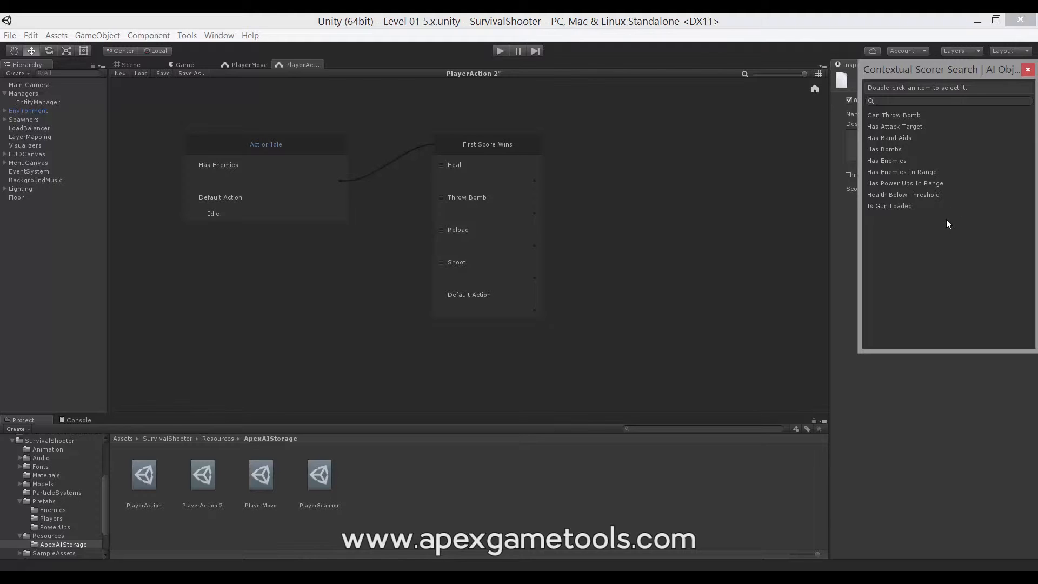
click(897, 194)
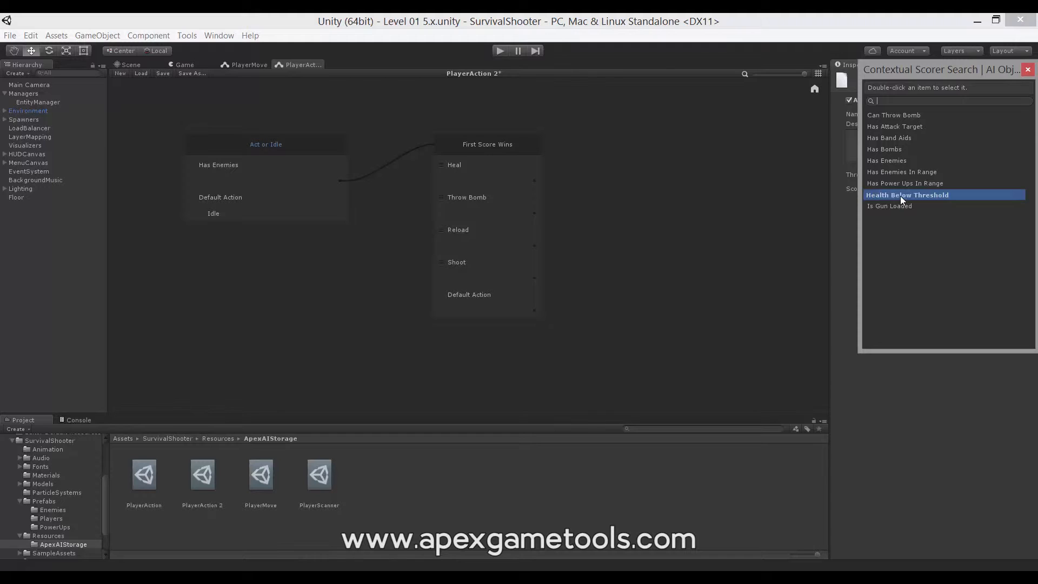
double_click(900, 195)
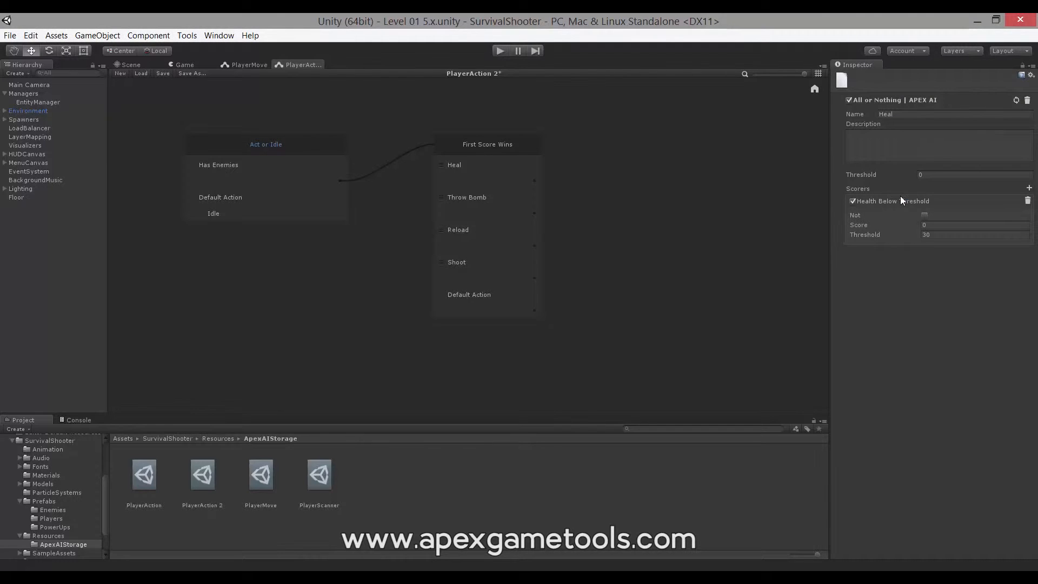
click(958, 234)
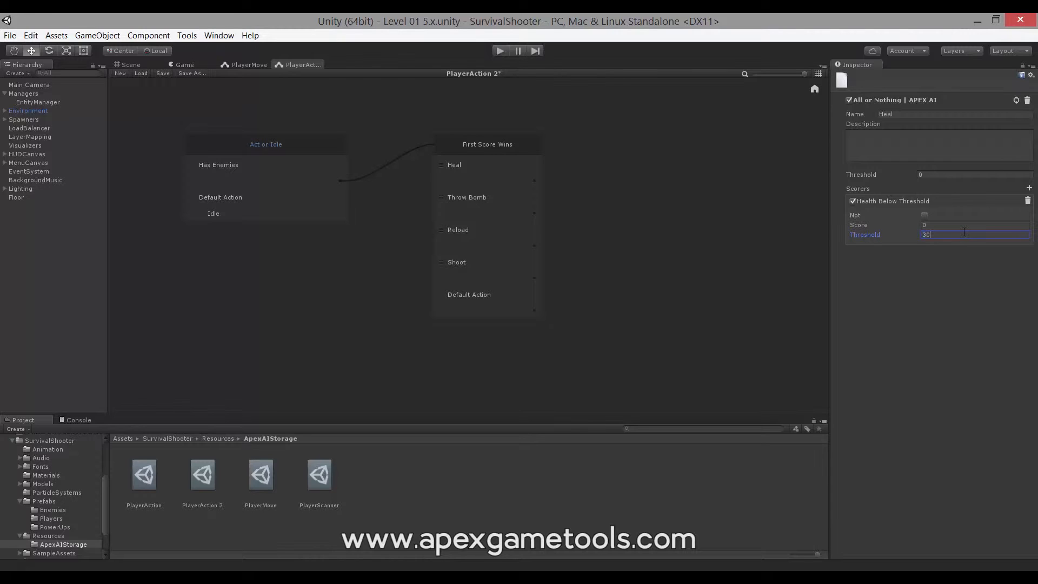
key(BackSpace)
click(946, 224)
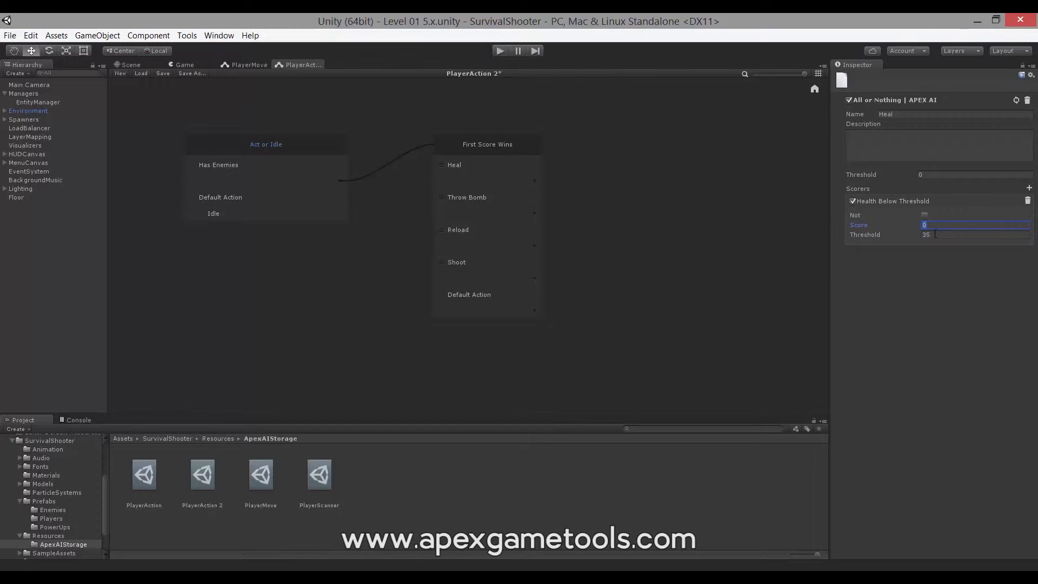
click(955, 235)
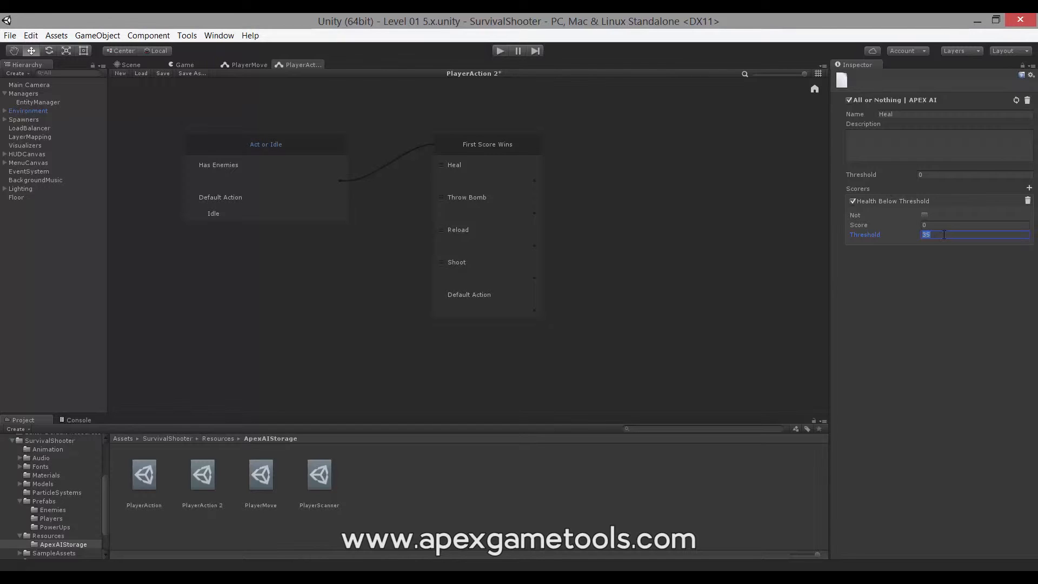
click(946, 225)
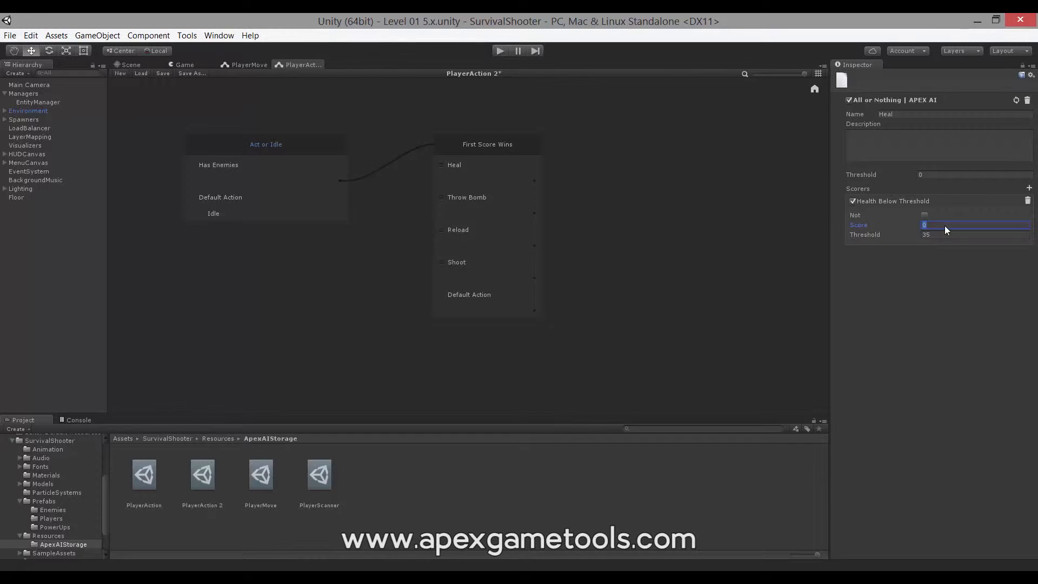
key(ctrl+s)
Set the Heal qualifier's own threshold to 100 and its Health Below Threshold scorer's score to 200.
click(935, 175)
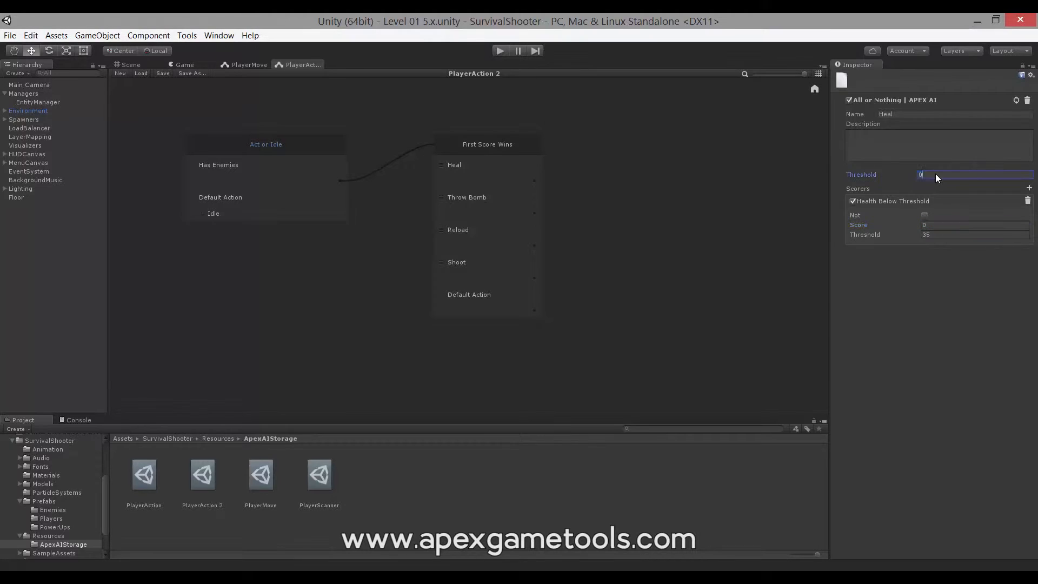
text(10)
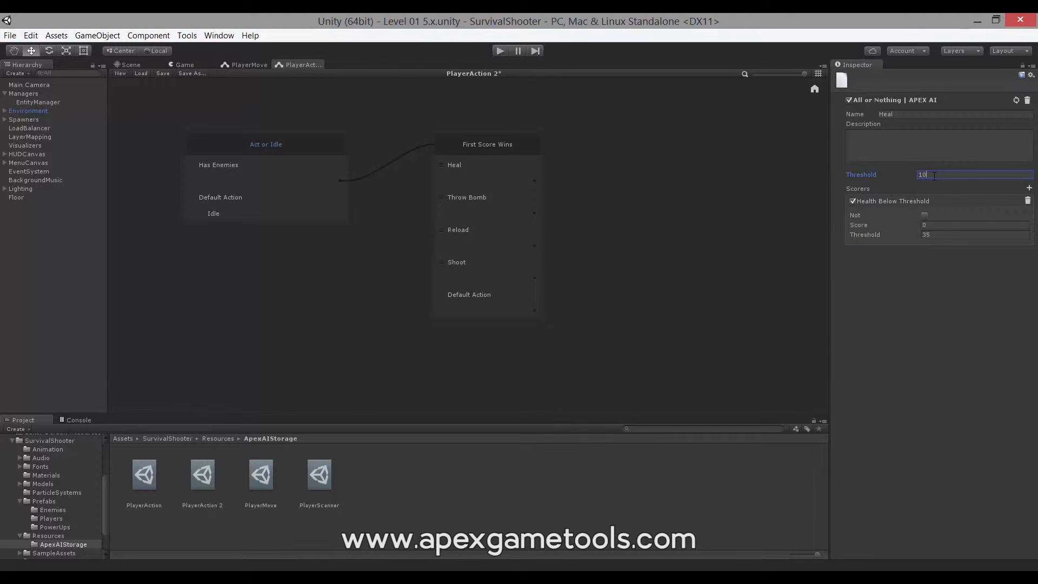
text(0)
click(941, 225)
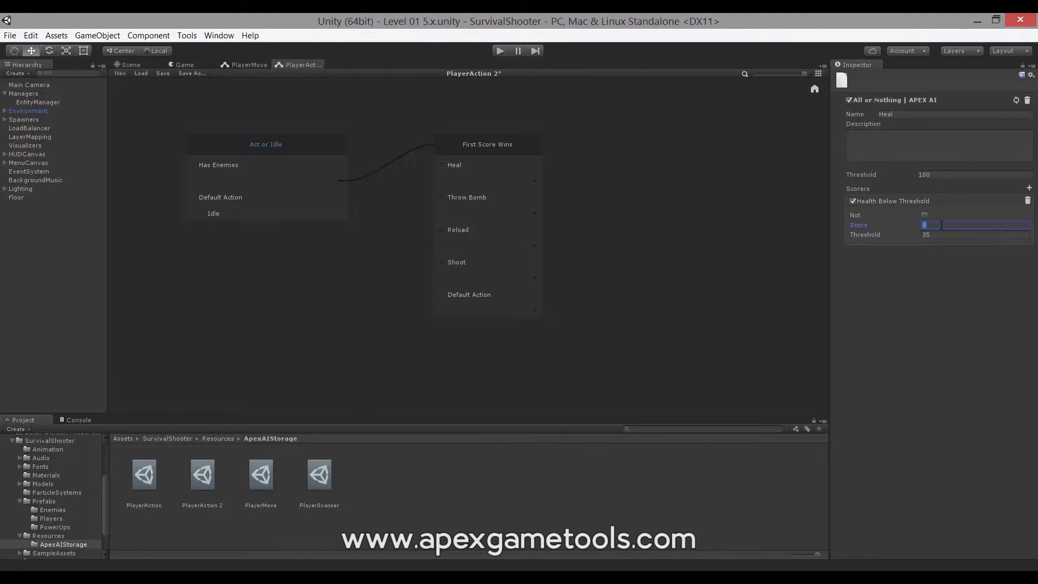
text(200)
click(948, 236)
click(944, 224)
Add a Has Band Aids scorer with a score of 200 to the Heal qualifier.
click(1029, 188)
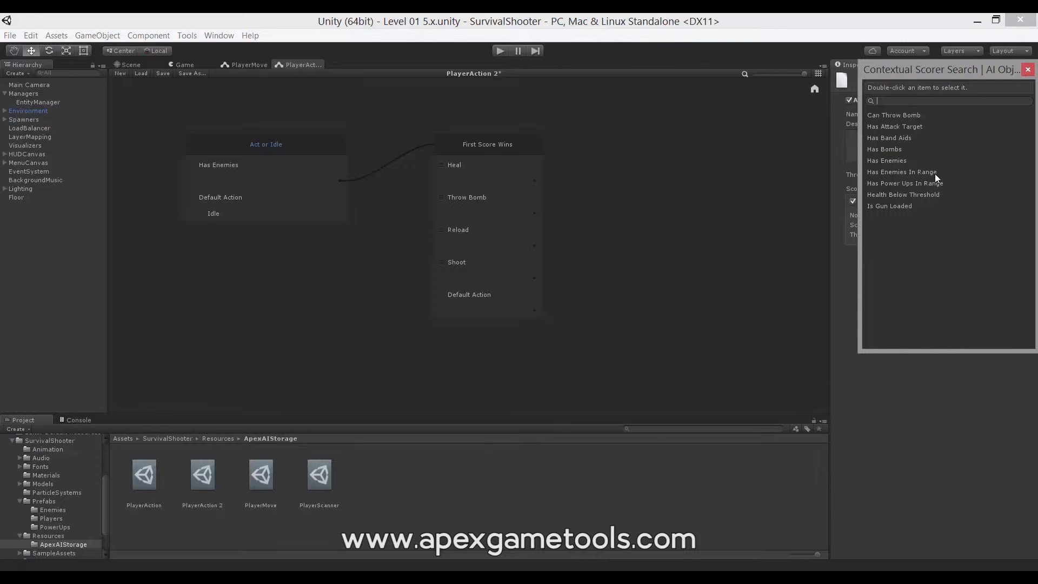
double_click(893, 138)
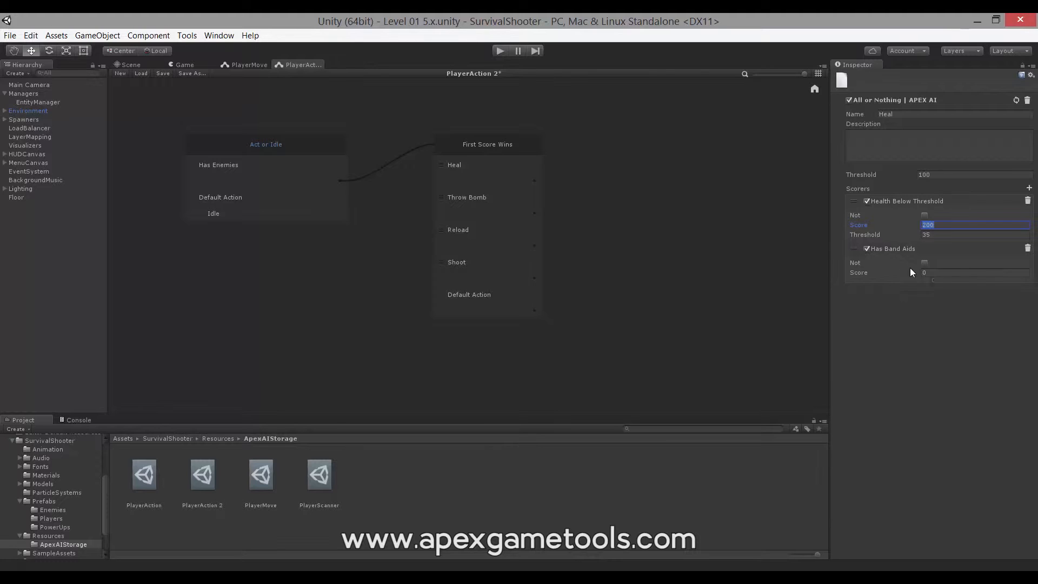
click(954, 273)
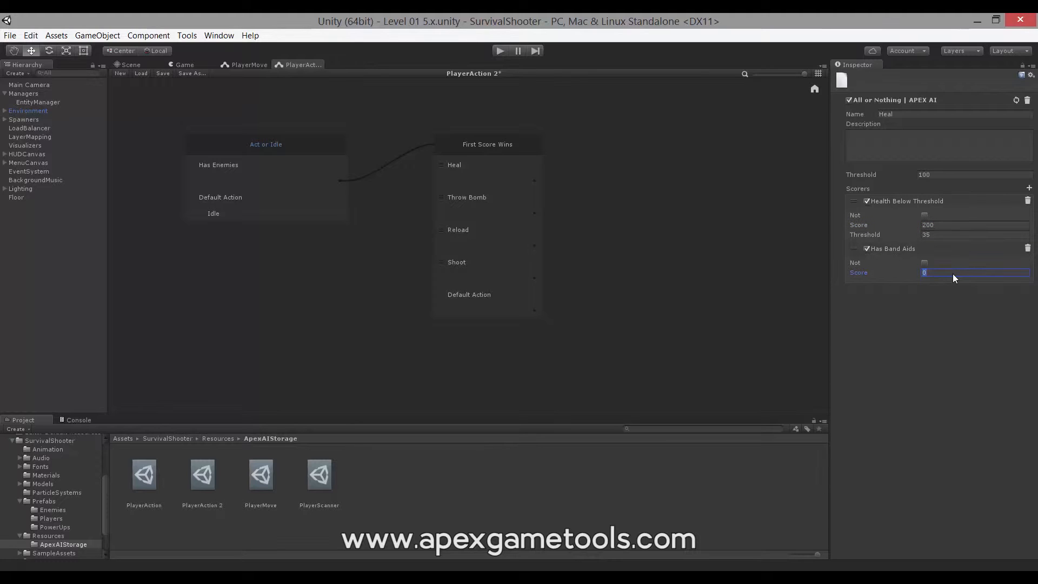
text(200)
click(942, 227)
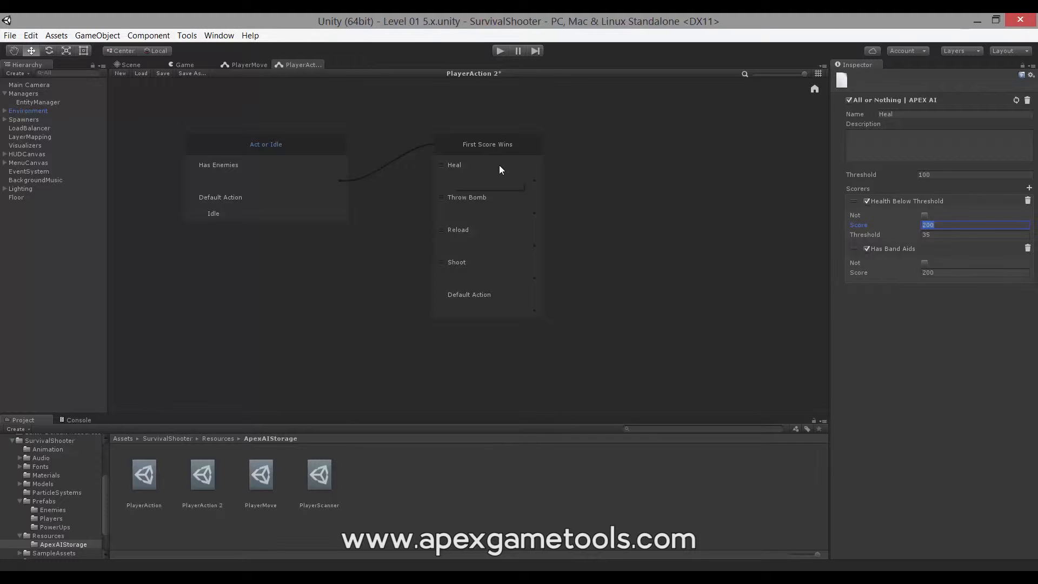
Set the Throw Bomb qualifier's threshold to 100 and add a Can Throw Bomb scorer with a score of 200.
click(471, 197)
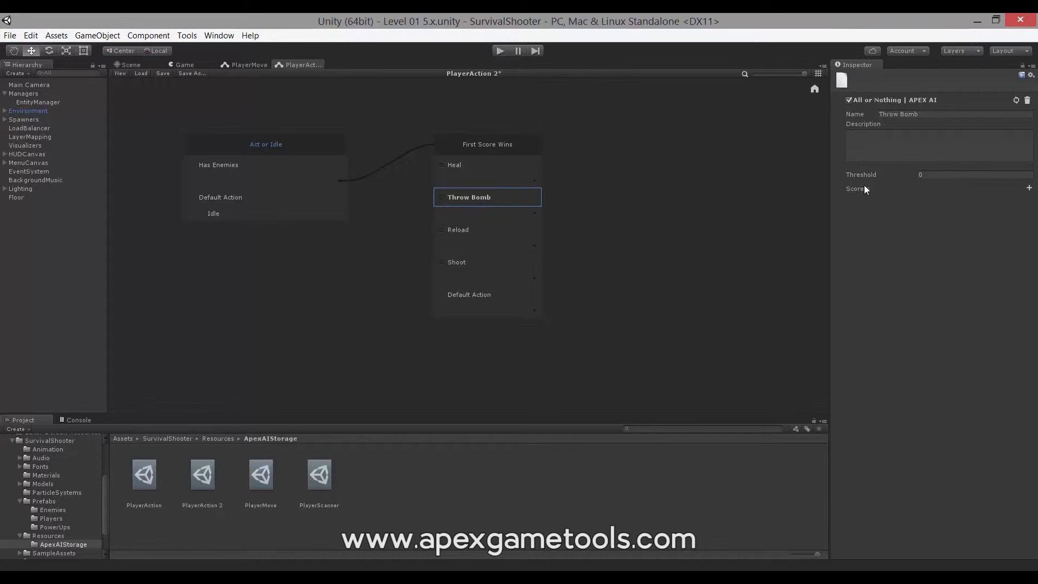
click(936, 177)
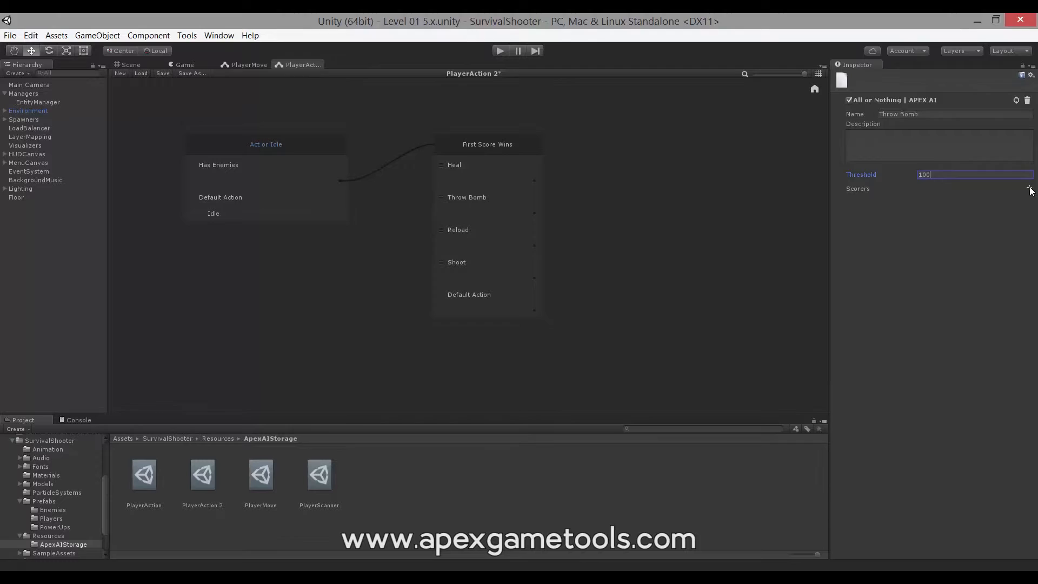
click(1029, 188)
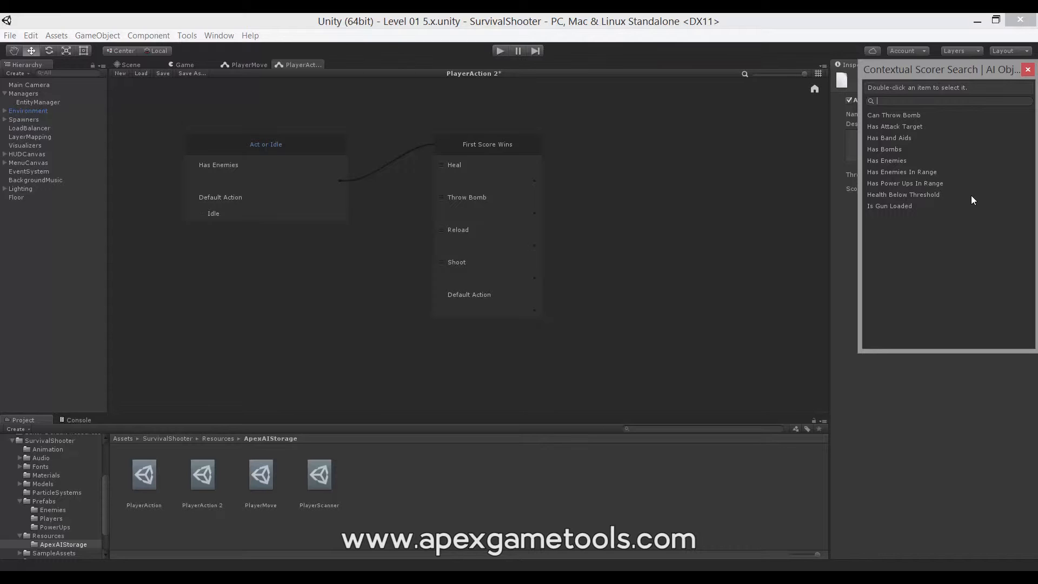
double_click(896, 115)
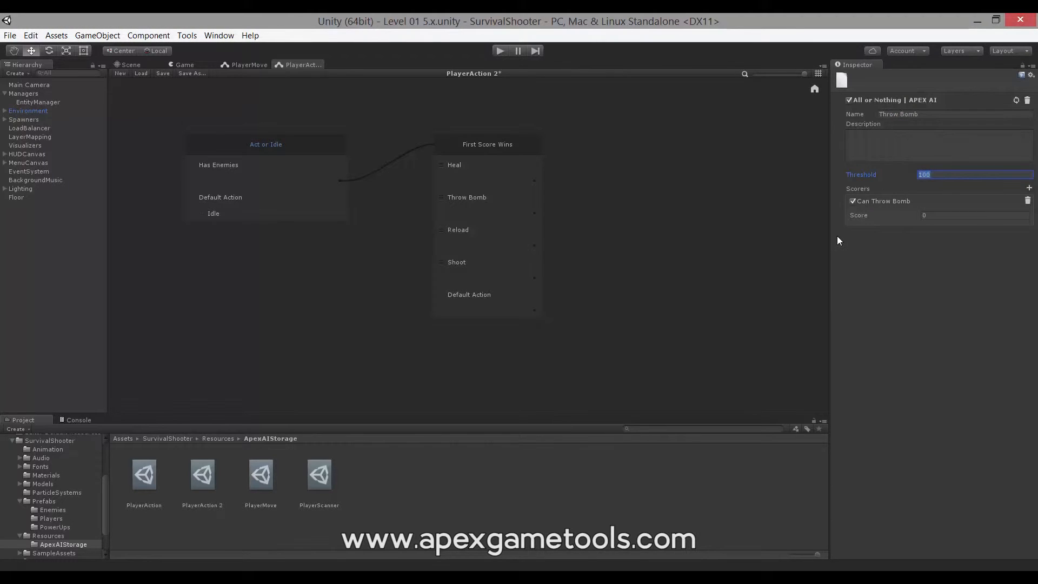
click(936, 216)
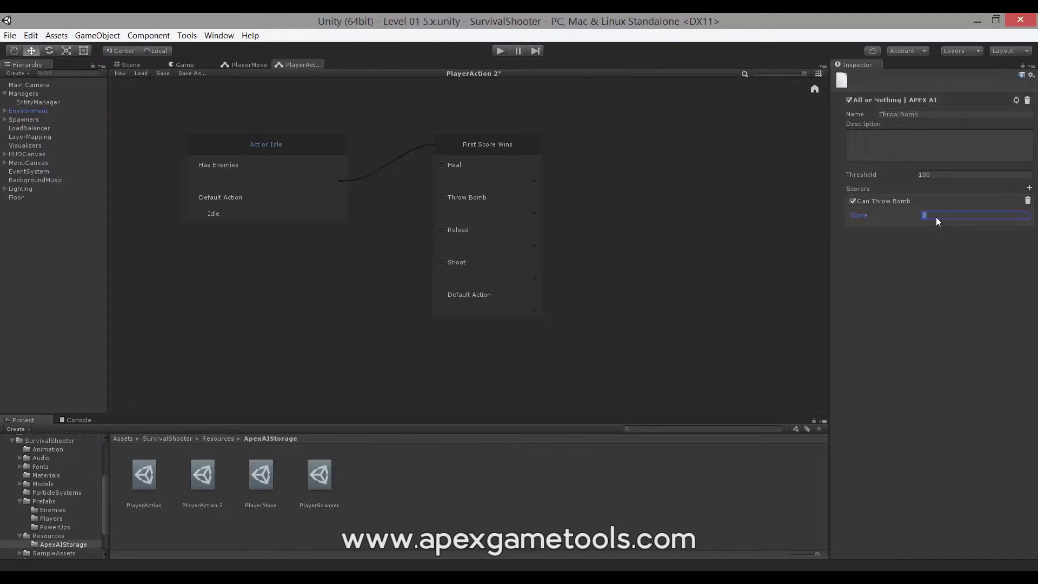
text(200)
click(938, 174)
click(942, 215)
Add a Has Enemies In Range scorer with a score of 200 to the Throw Bomb qualifier.
click(1030, 189)
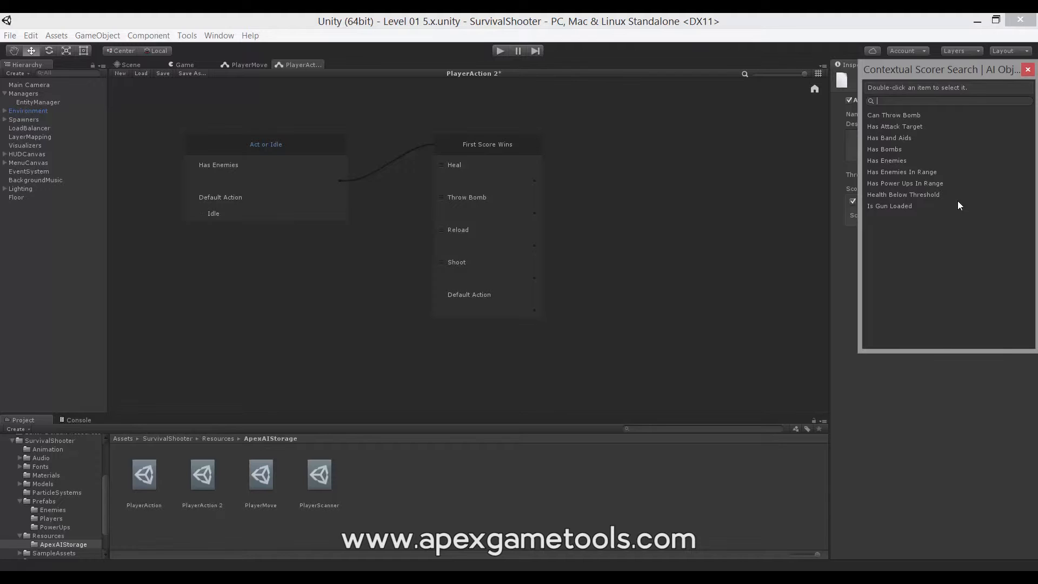
double_click(897, 171)
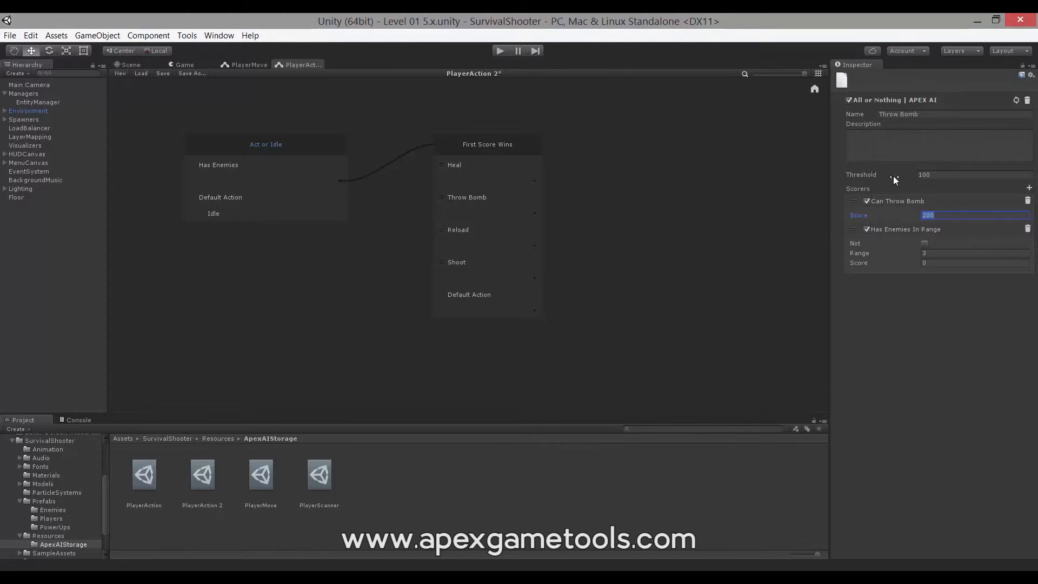
click(940, 261)
text(200)
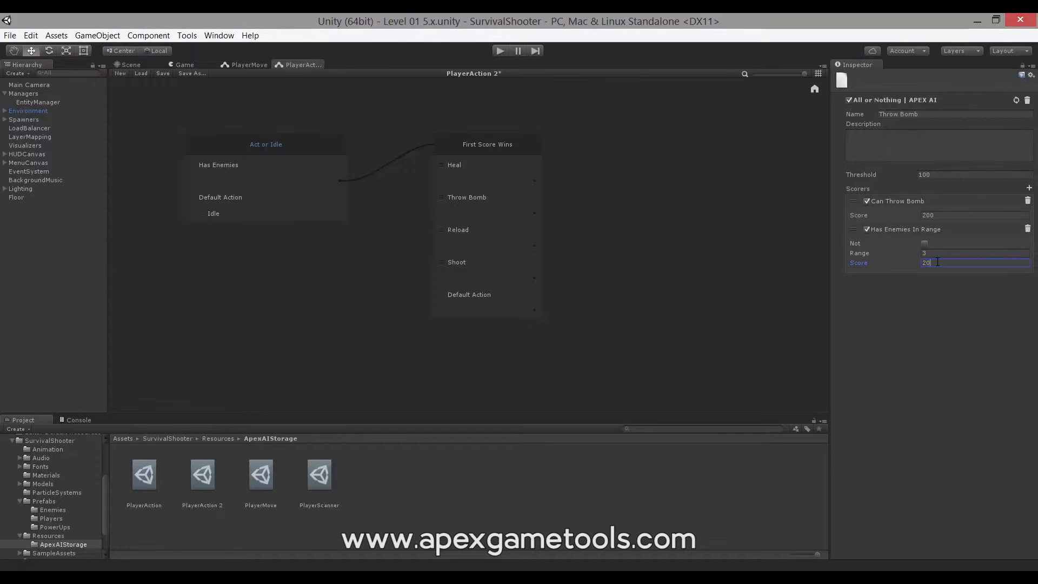
click(950, 253)
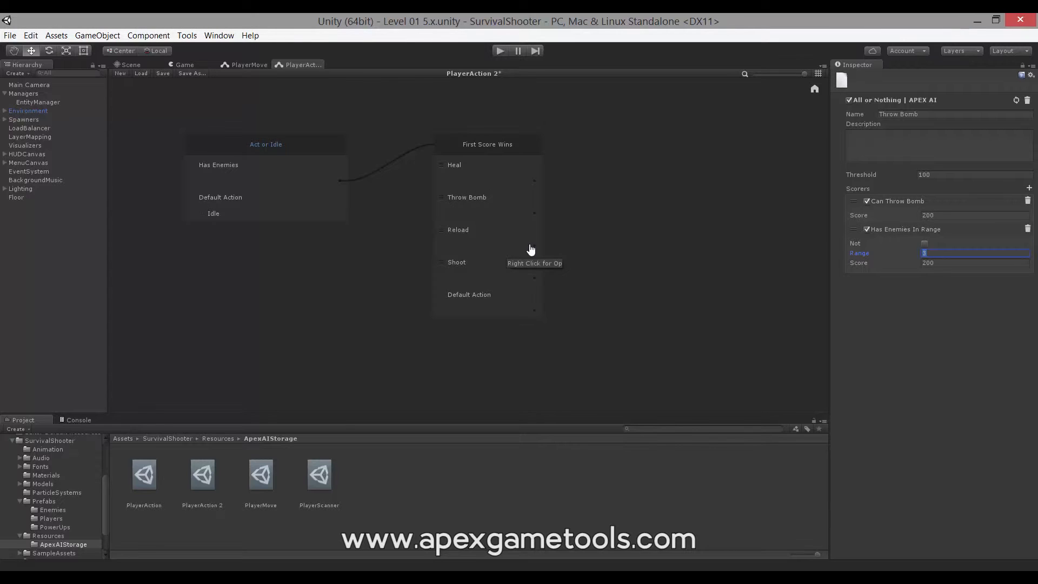
click(487, 198)
Add an Is Gun Loaded scorer to the Reload qualifier.
click(461, 237)
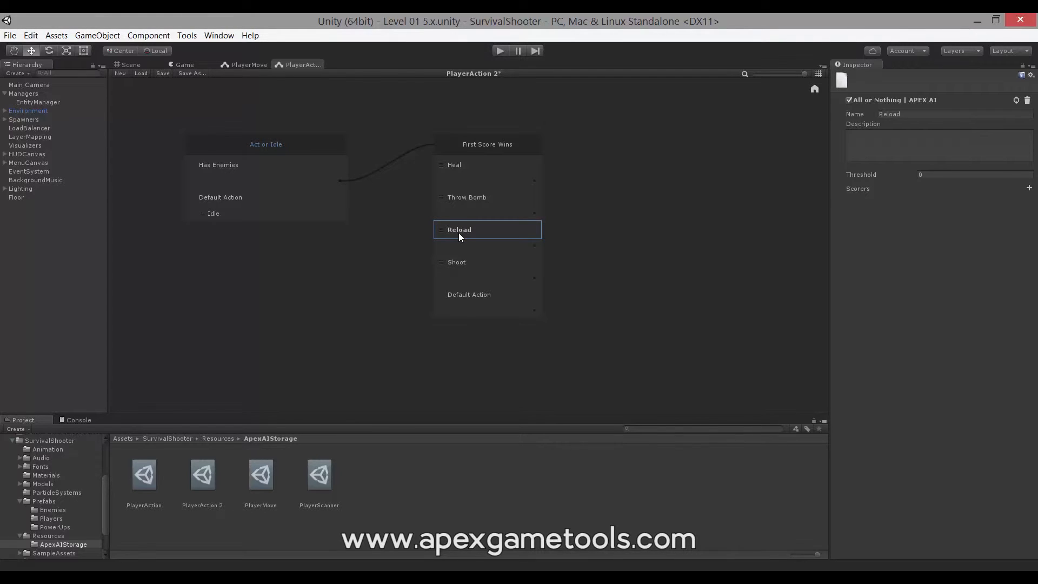
click(1029, 188)
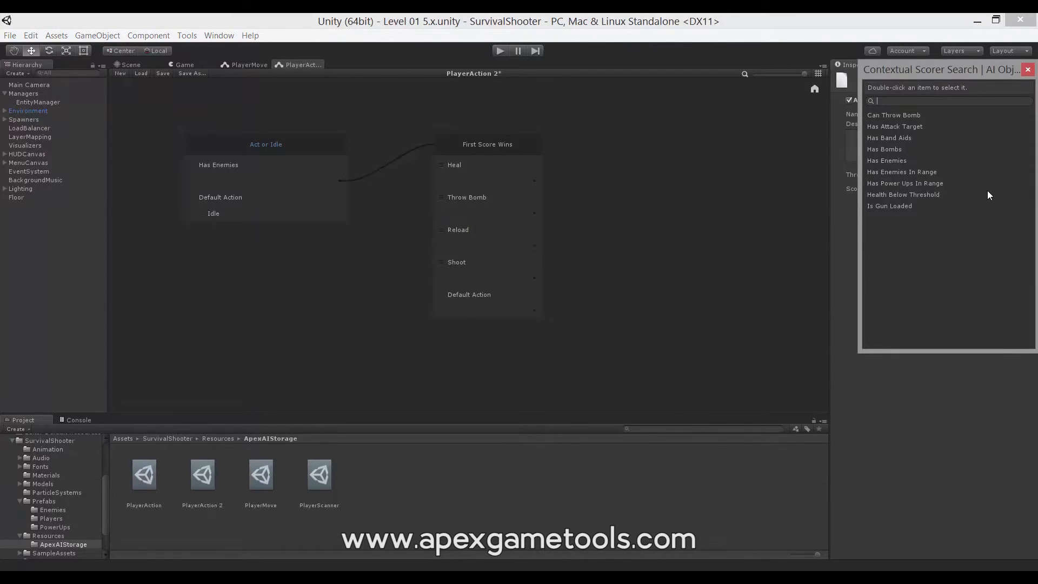
double_click(889, 205)
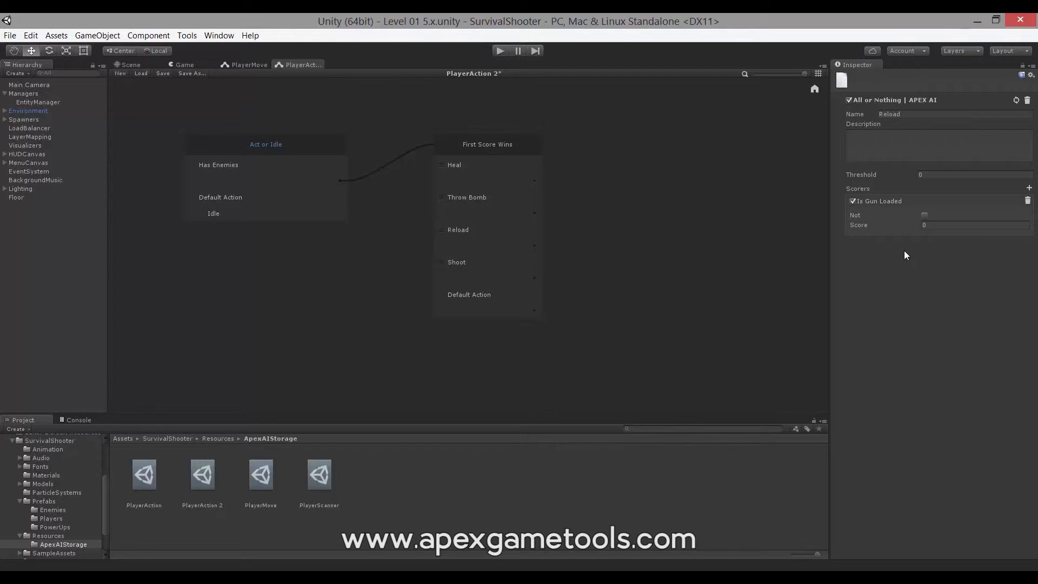
Negate the Reload qualifier's Is Gun Loaded scorer and set its score to 100.
click(925, 216)
click(938, 226)
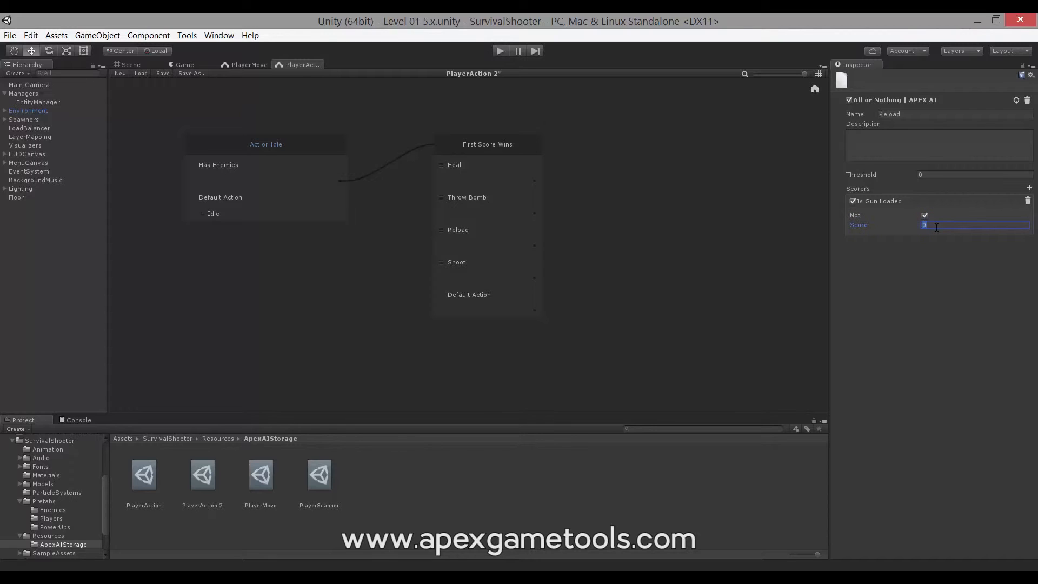
text(100)
click(933, 178)
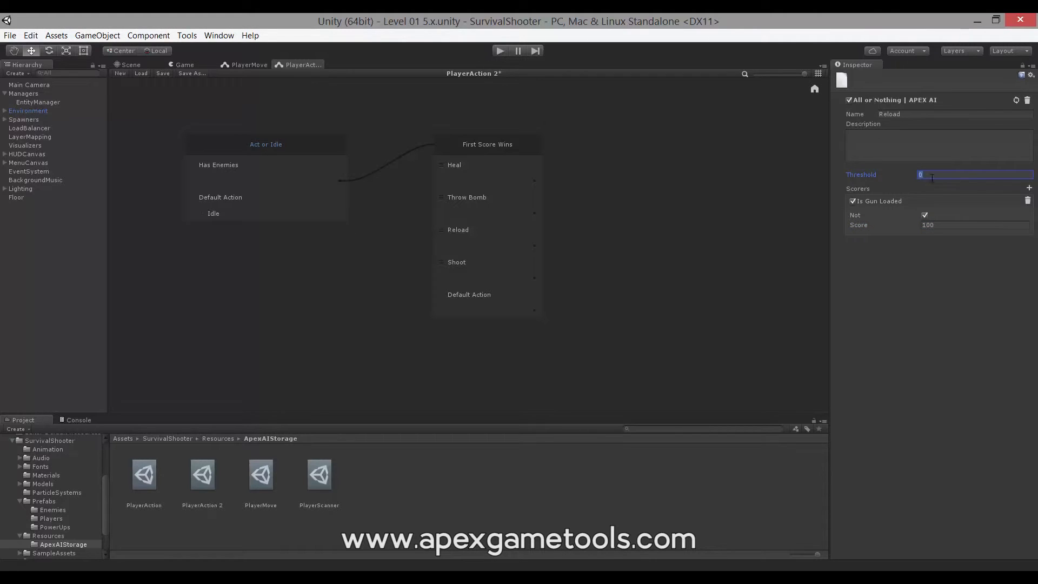
click(952, 224)
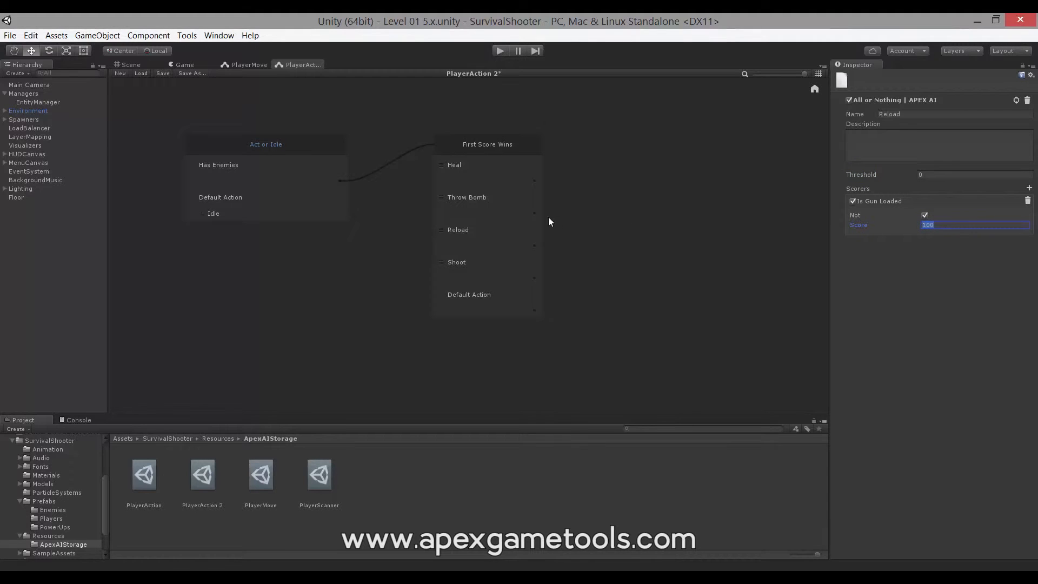
Change the Reload qualifier's type to Sum of Children.
right_click(463, 229)
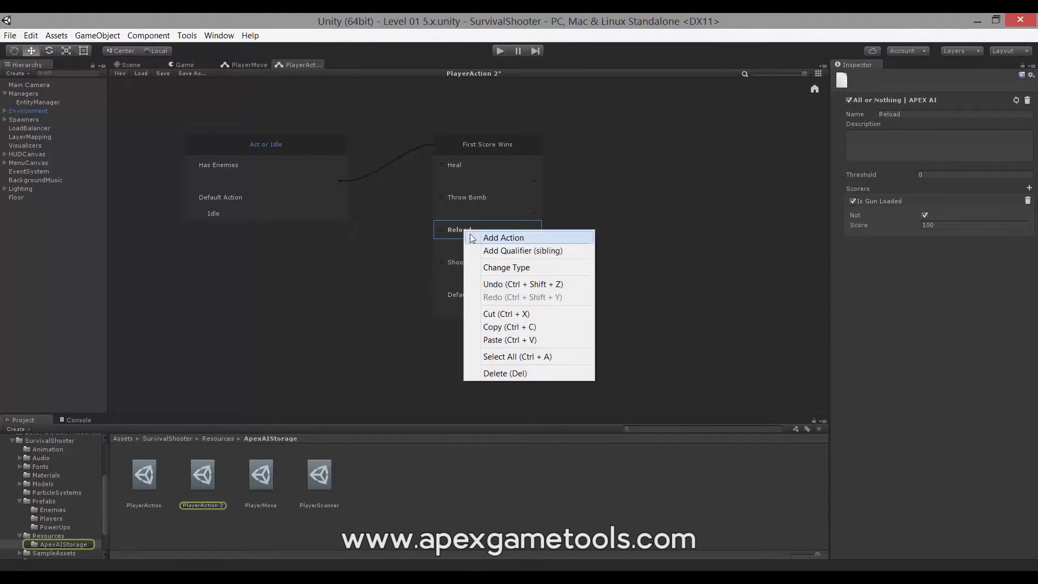
click(511, 267)
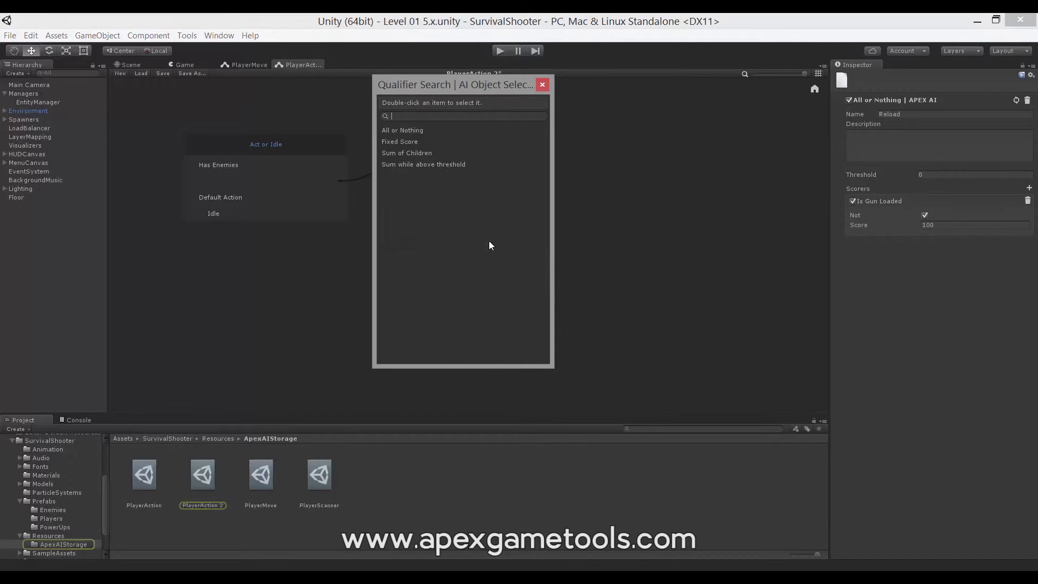
double_click(416, 152)
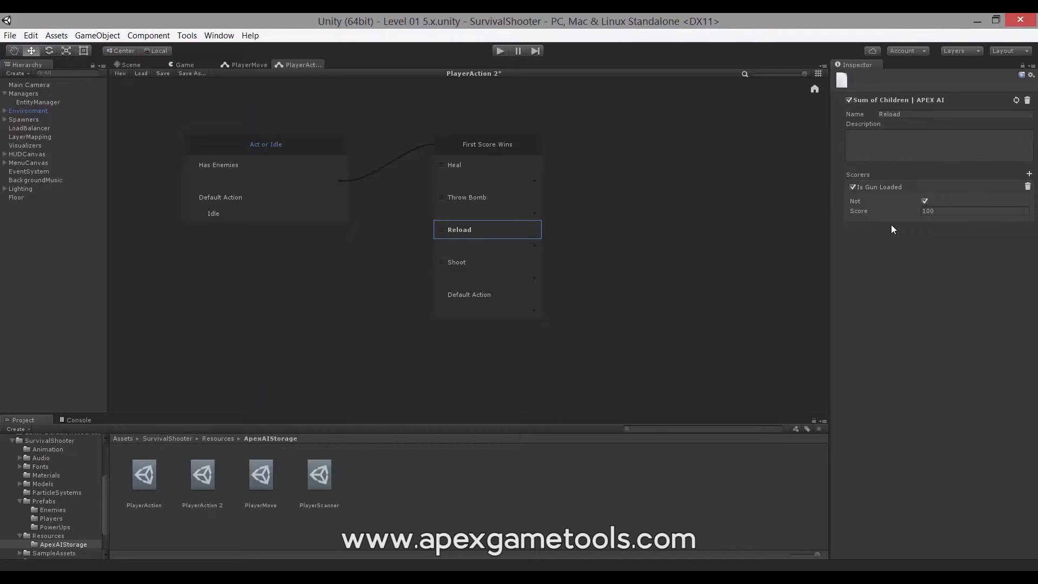
Add an Is Gun Loaded scorer with a score of 10 to the Shoot qualifier.
click(460, 264)
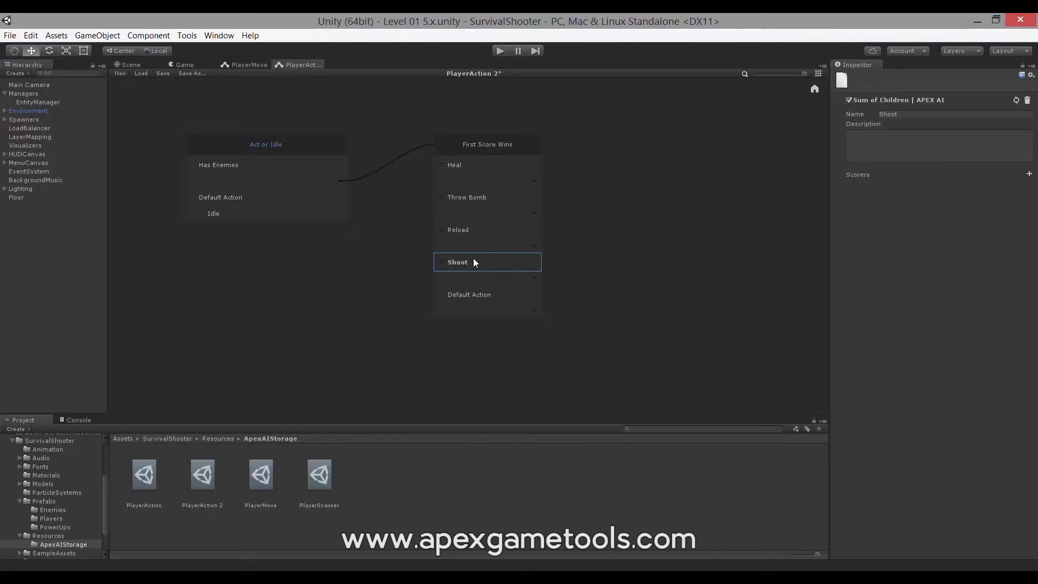
click(1030, 174)
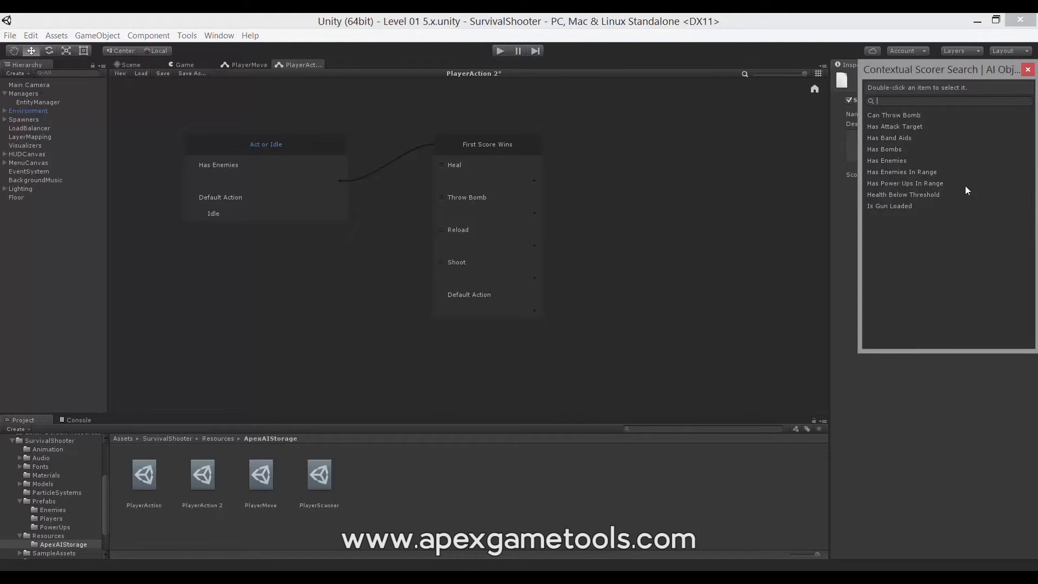
double_click(883, 204)
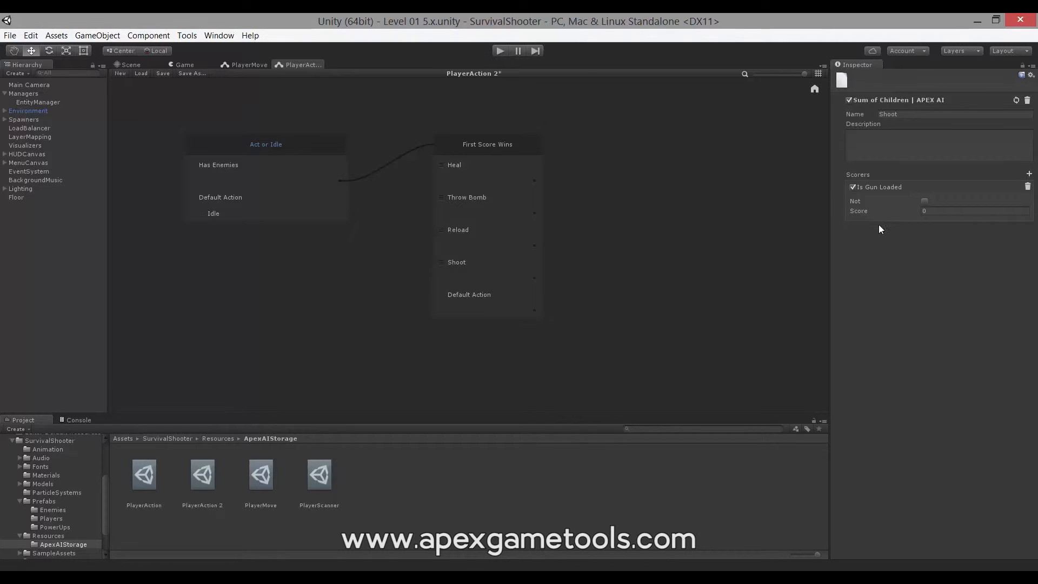
click(943, 212)
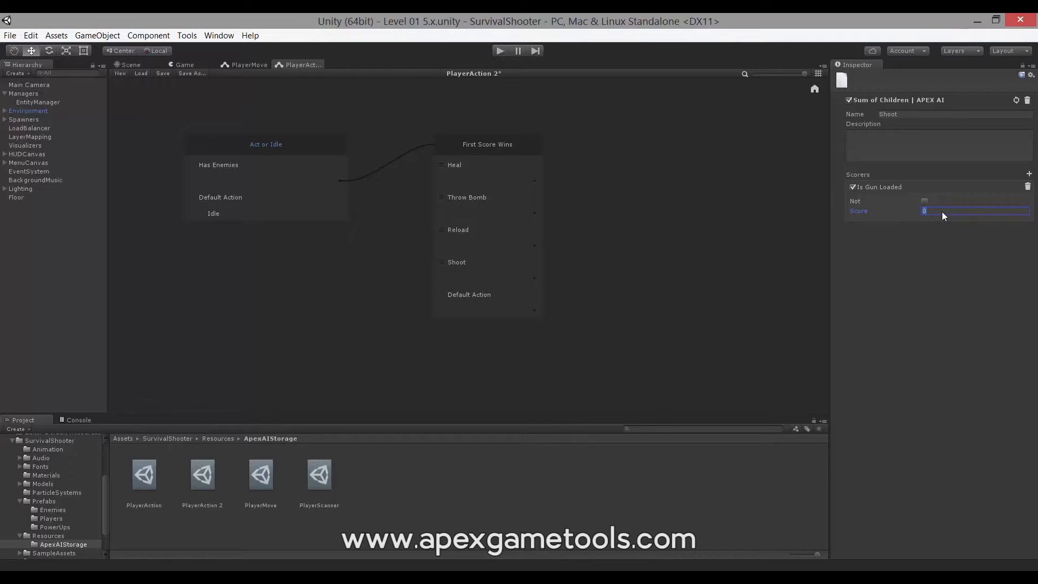
text(10)
click(473, 295)
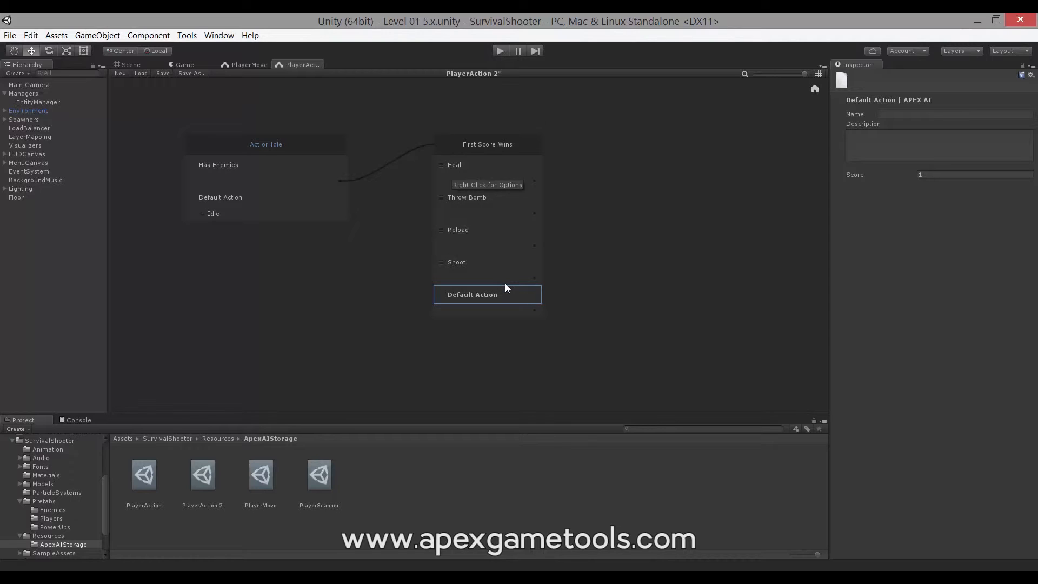
Add a Use Band Aid action to the Heal qualifier.
click(478, 165)
right_click(478, 165)
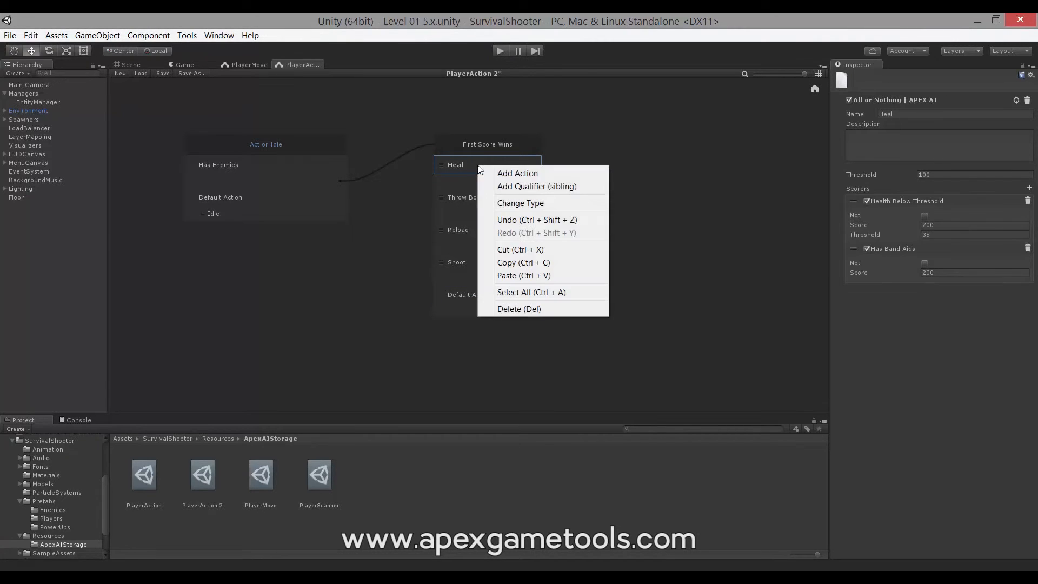
click(511, 173)
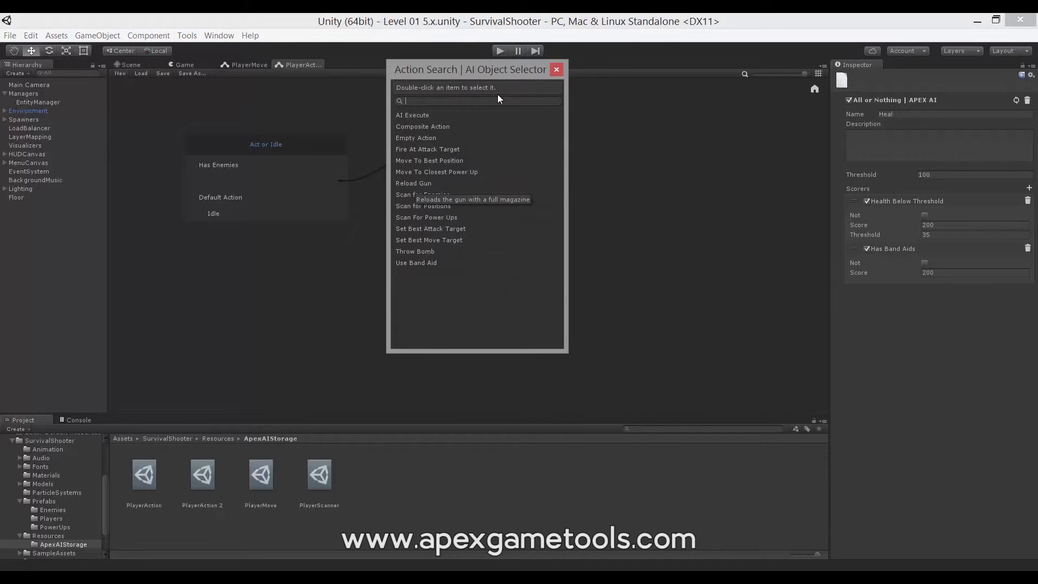
drag(487, 72, 694, 95)
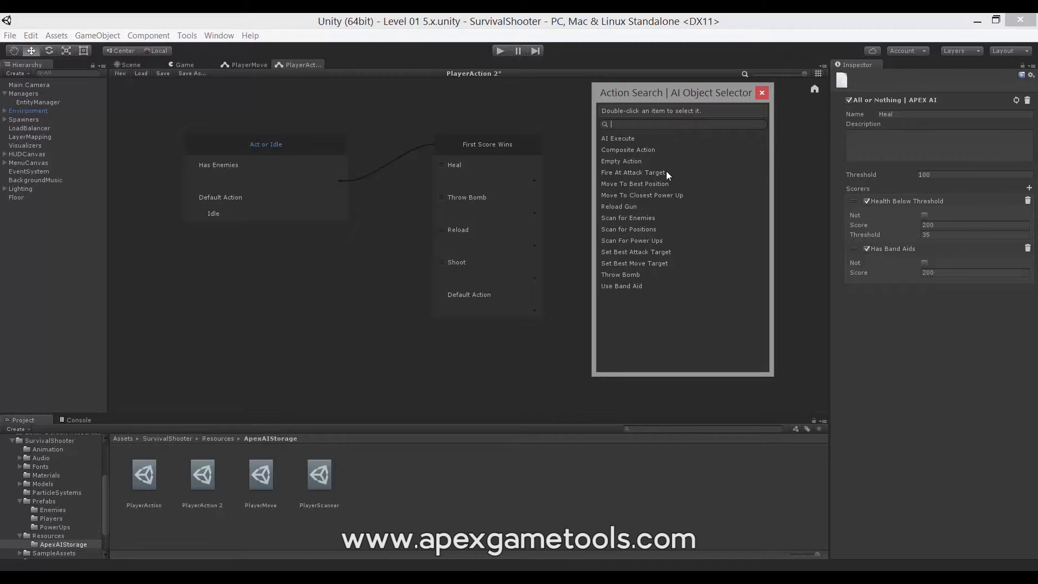
double_click(628, 287)
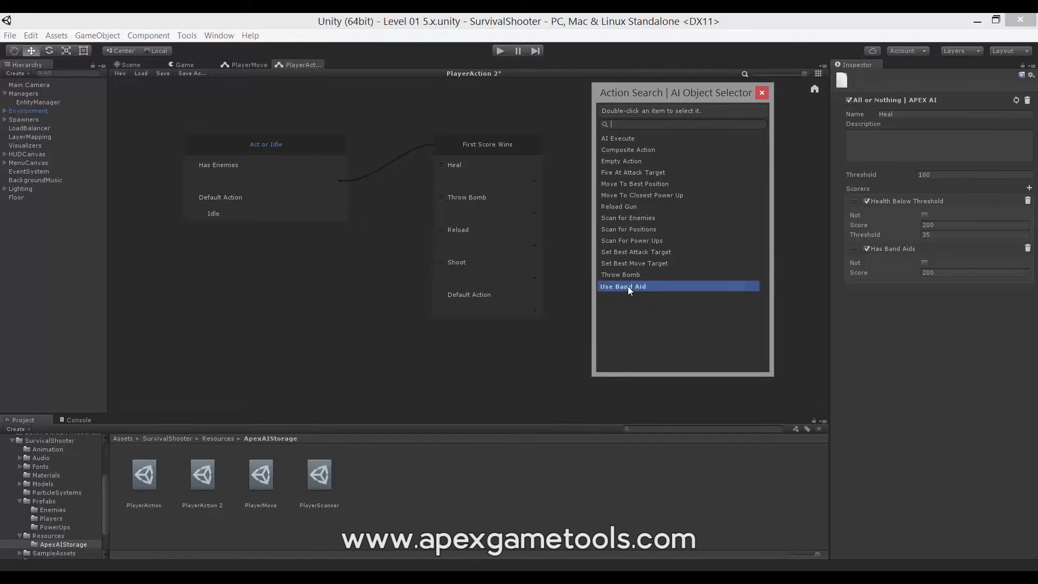
Add a Throw Bomb action to the Throw Bomb qualifier.
click(454, 201)
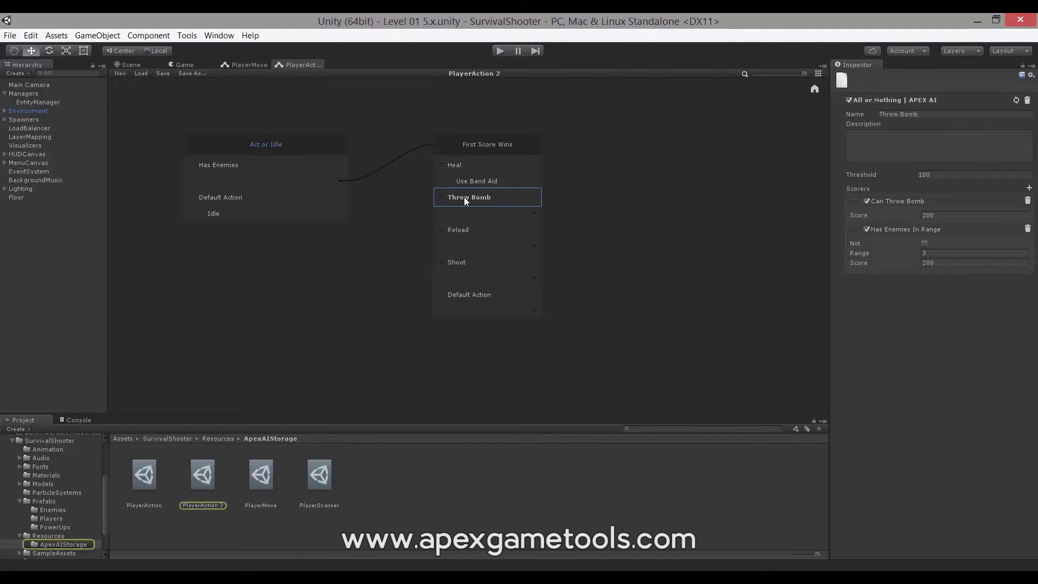
right_click(464, 197)
click(492, 206)
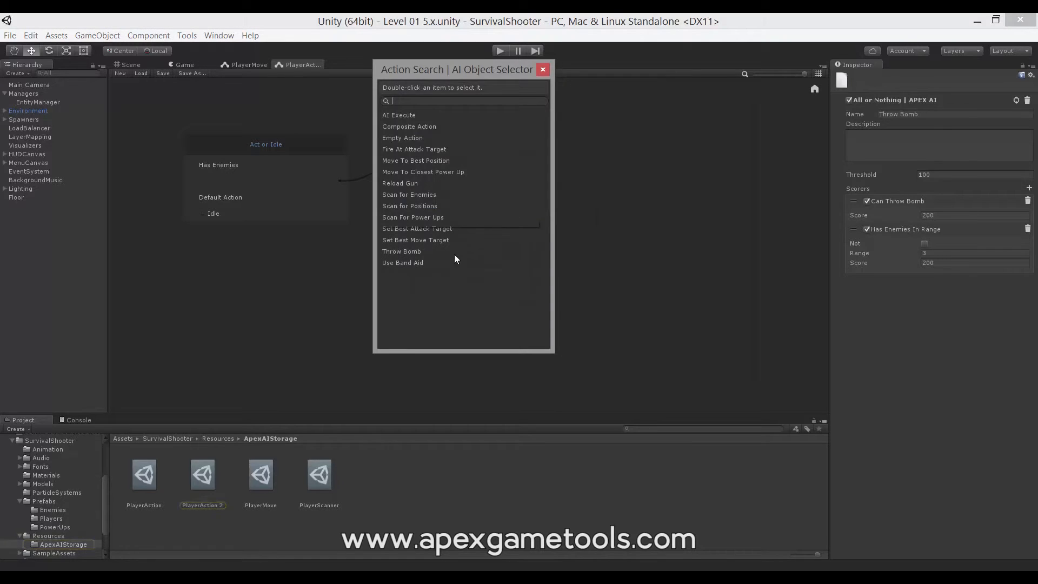
double_click(414, 251)
Add a Reload Gun action to the Reload qualifier.
click(466, 232)
right_click(471, 233)
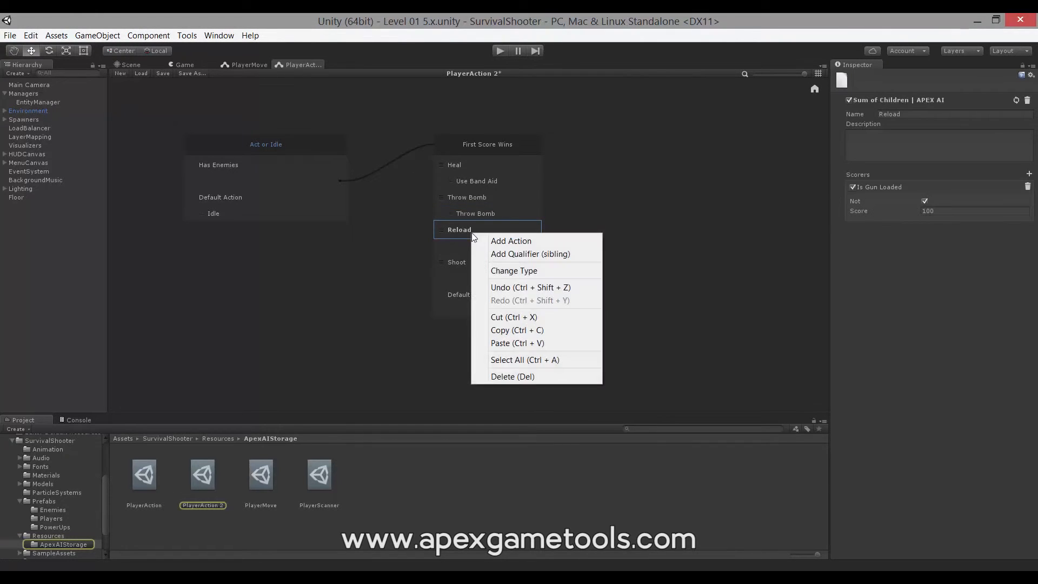
click(508, 239)
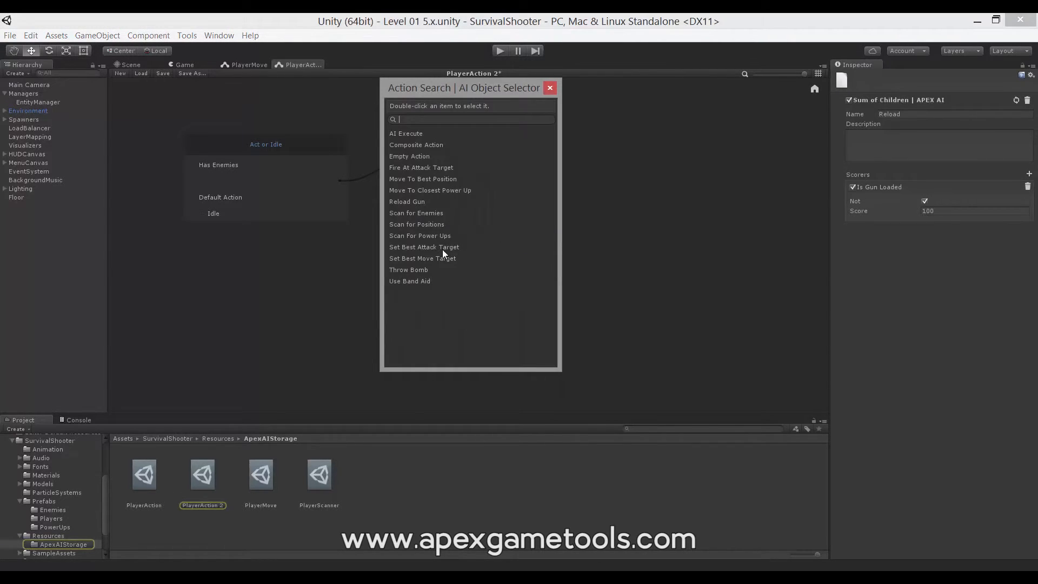
double_click(416, 201)
Add a Composite Action to the Shoot qualifier and name it "Aquire and Shoot".
click(480, 265)
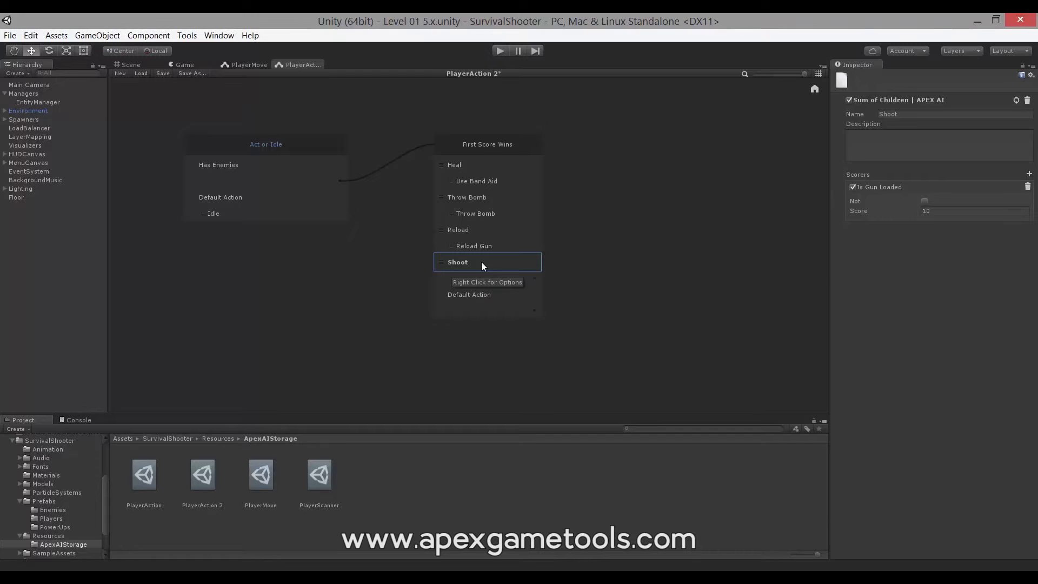
right_click(477, 264)
click(505, 270)
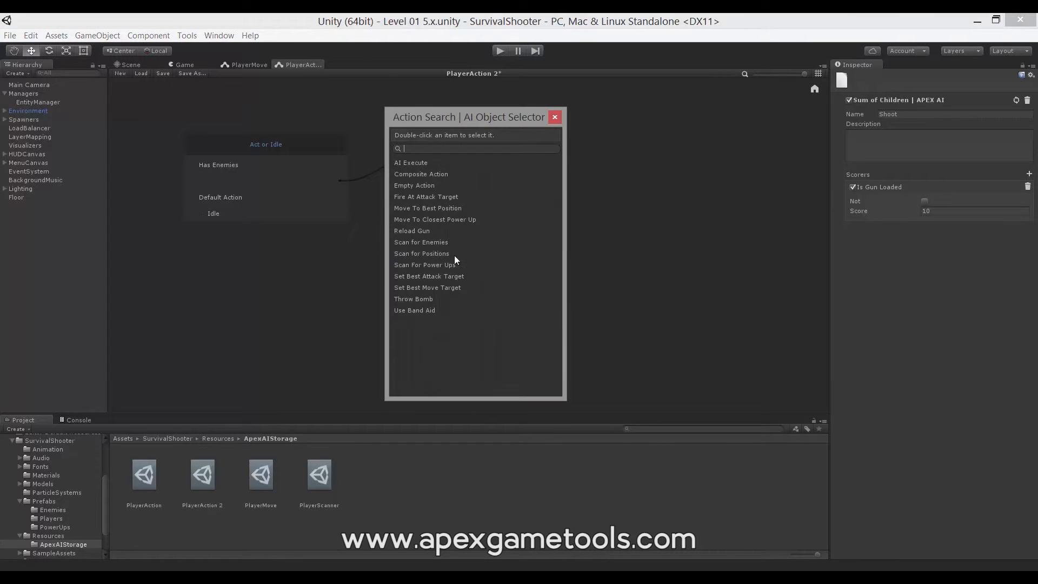
click(430, 174)
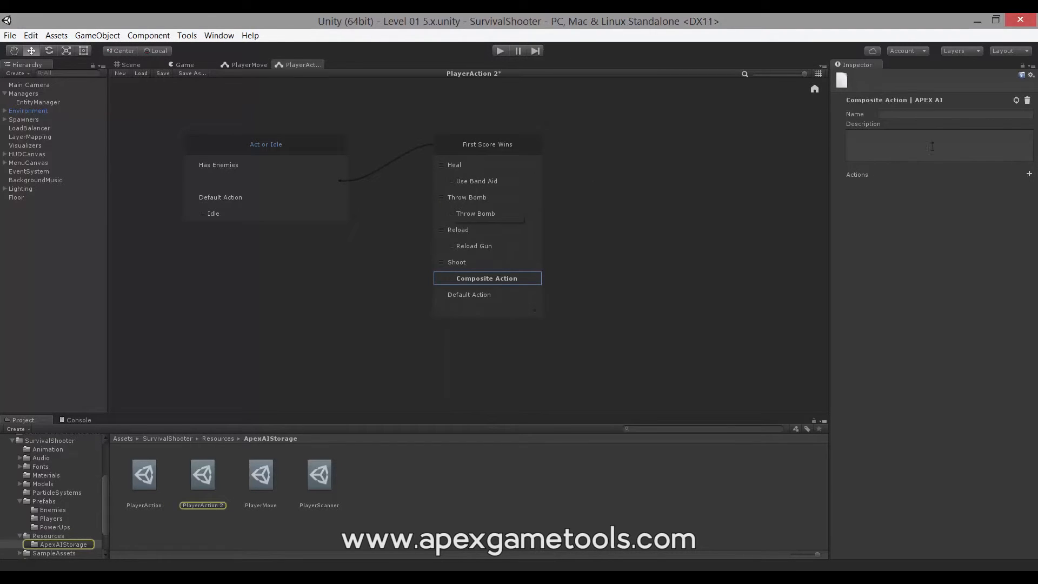
click(913, 114)
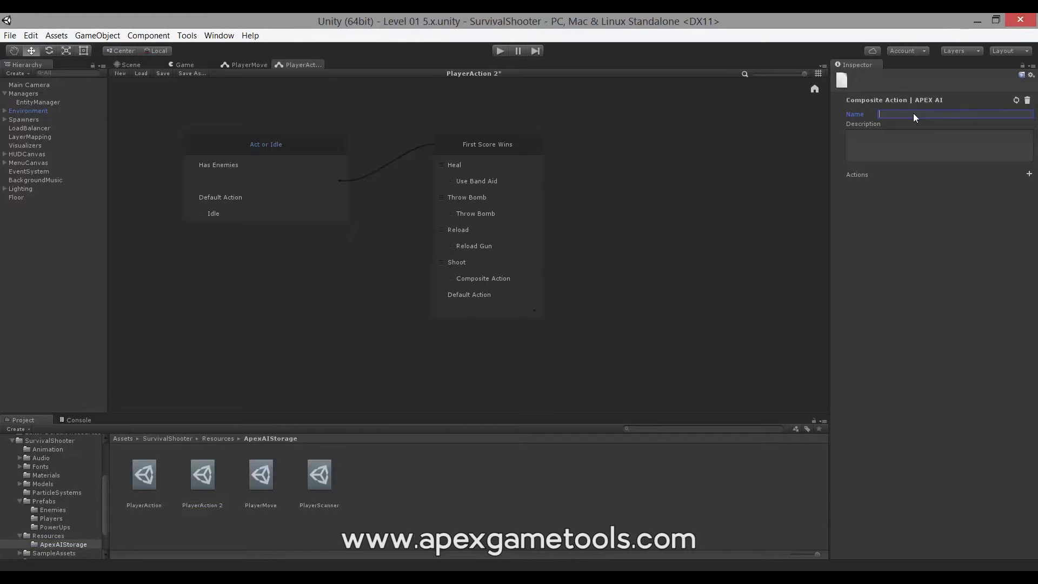
text(Aquire and Shoot)
click(920, 156)
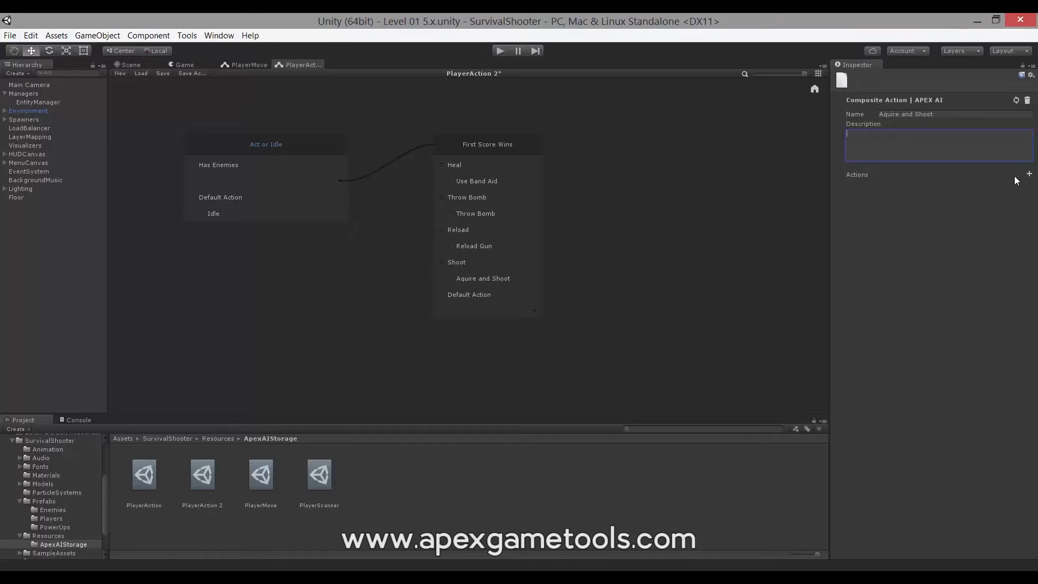
Add the Set Best Attack Target and Fire At Attack Target actions, in that order, to the Aquire and Shoot composite action.
click(1030, 174)
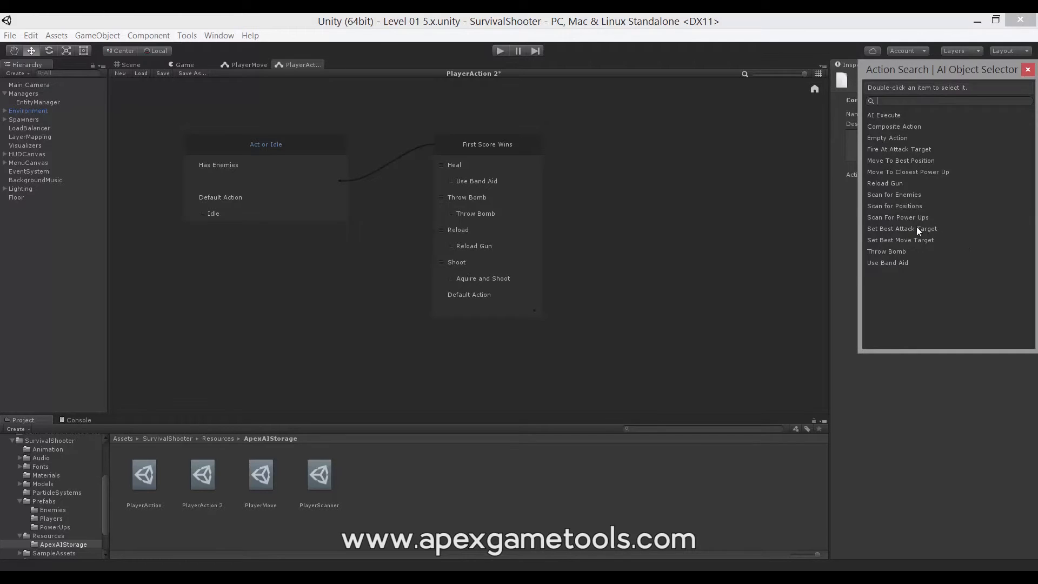
click(891, 228)
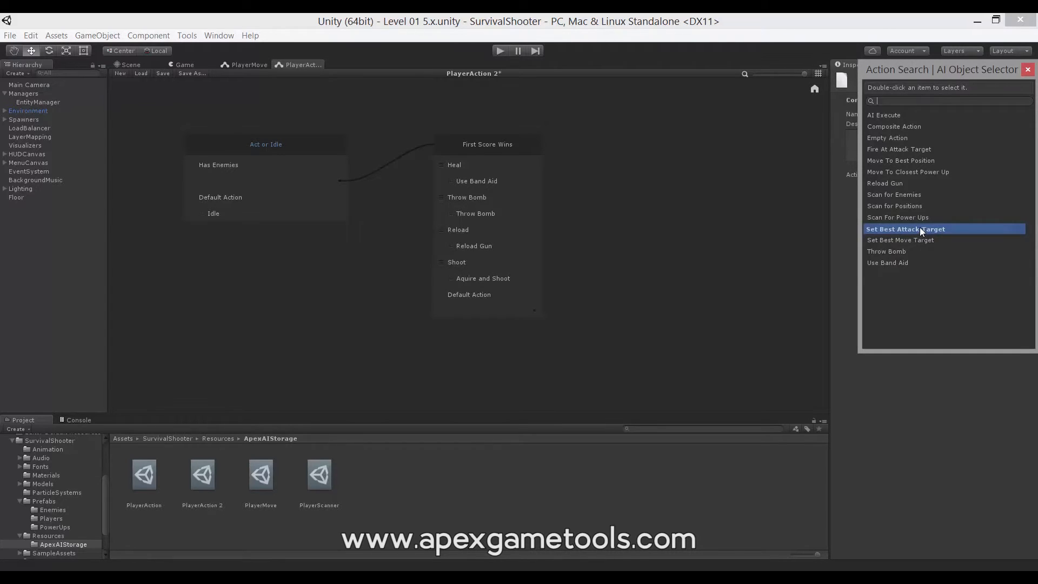
double_click(920, 228)
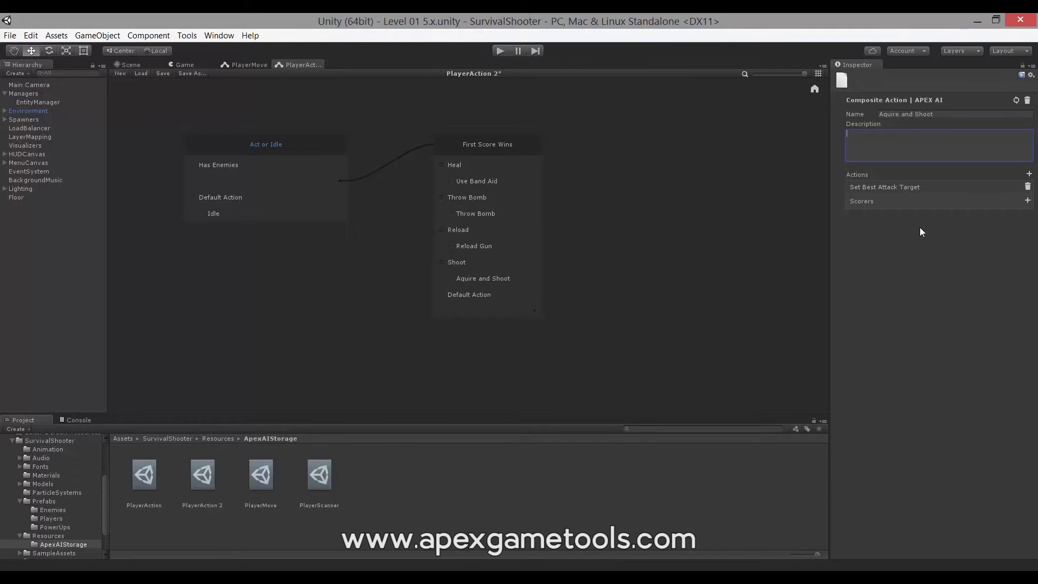
click(1029, 174)
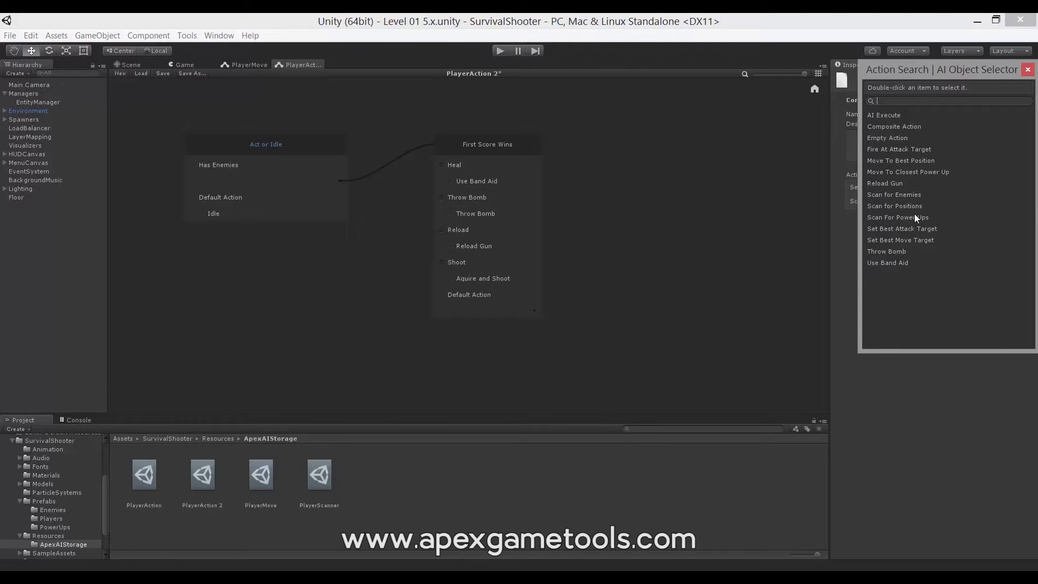
double_click(898, 151)
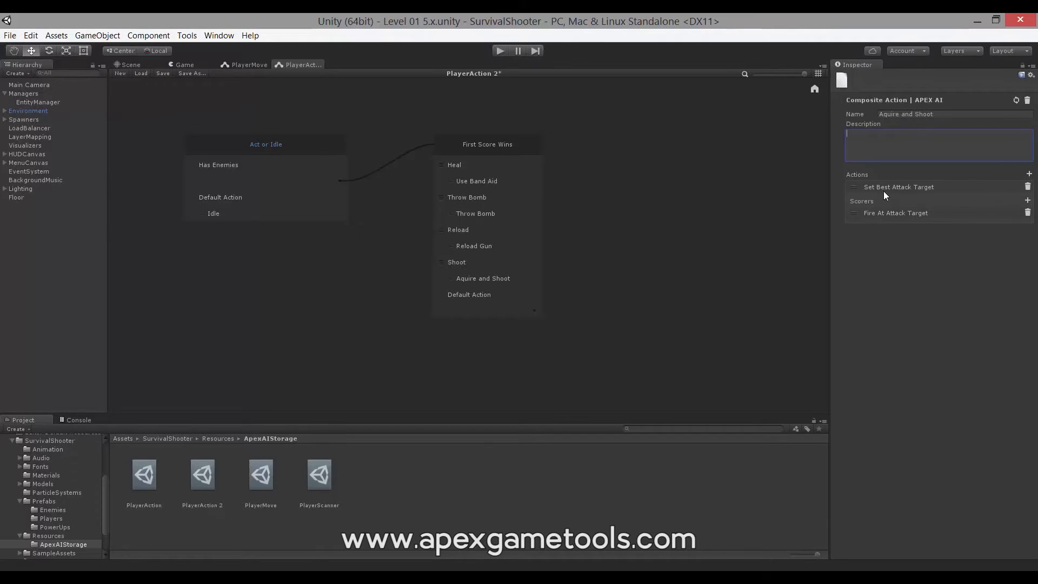
Add an Is Alive Scorer with a score of 100 to the Set Best Attack Target action.
click(1028, 202)
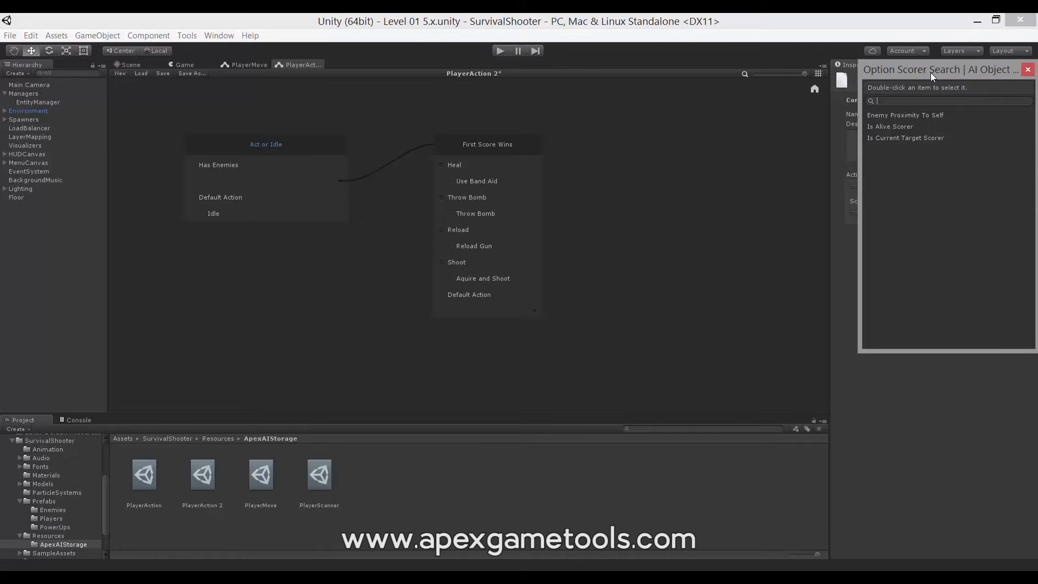
drag(930, 72, 920, 92)
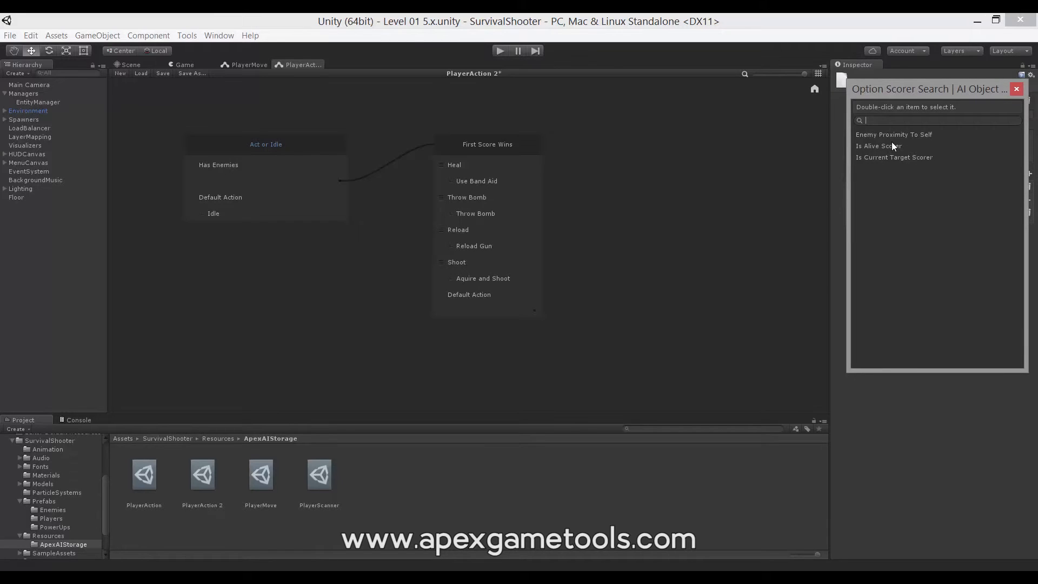
double_click(877, 146)
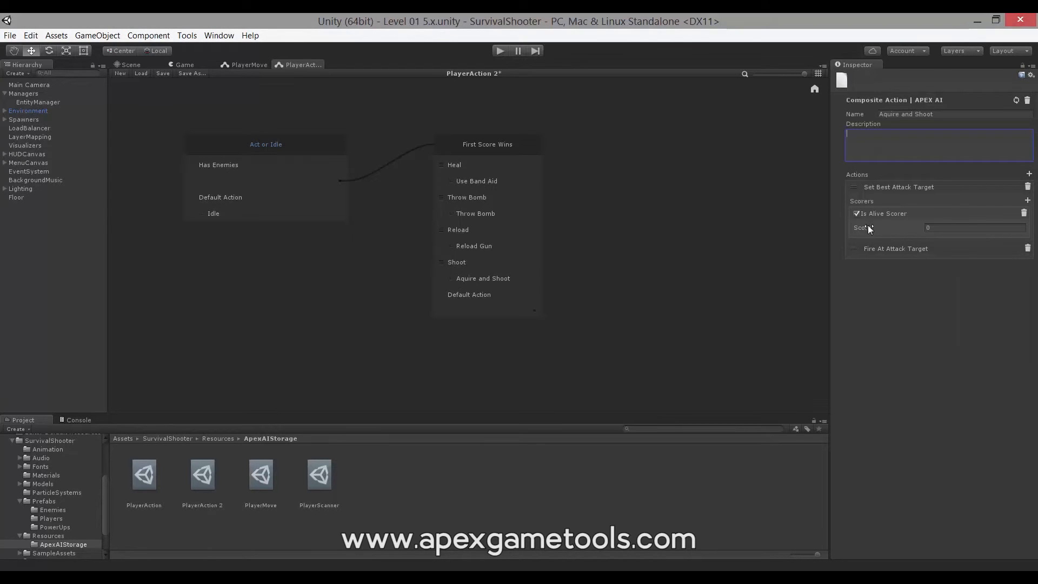
click(939, 228)
text(100)
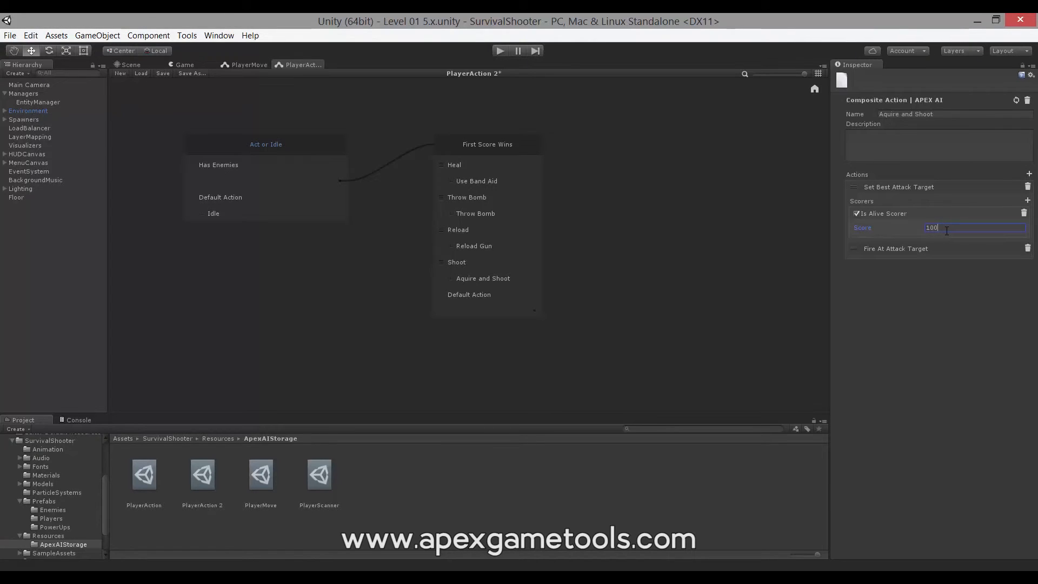
Add an Enemy Proximity To Self scorer to the Set Best Attack Target action.
click(1028, 201)
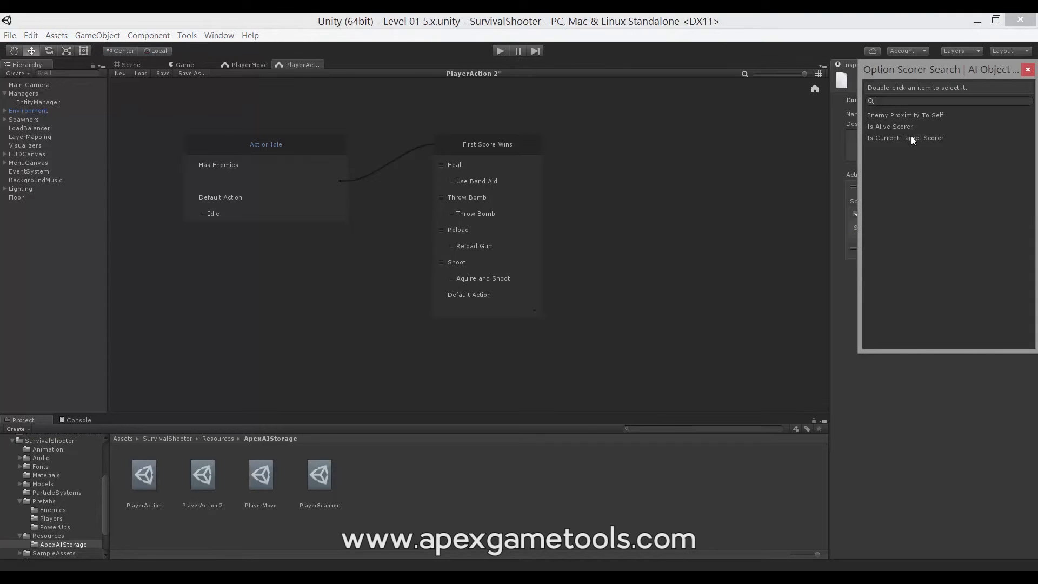
double_click(891, 116)
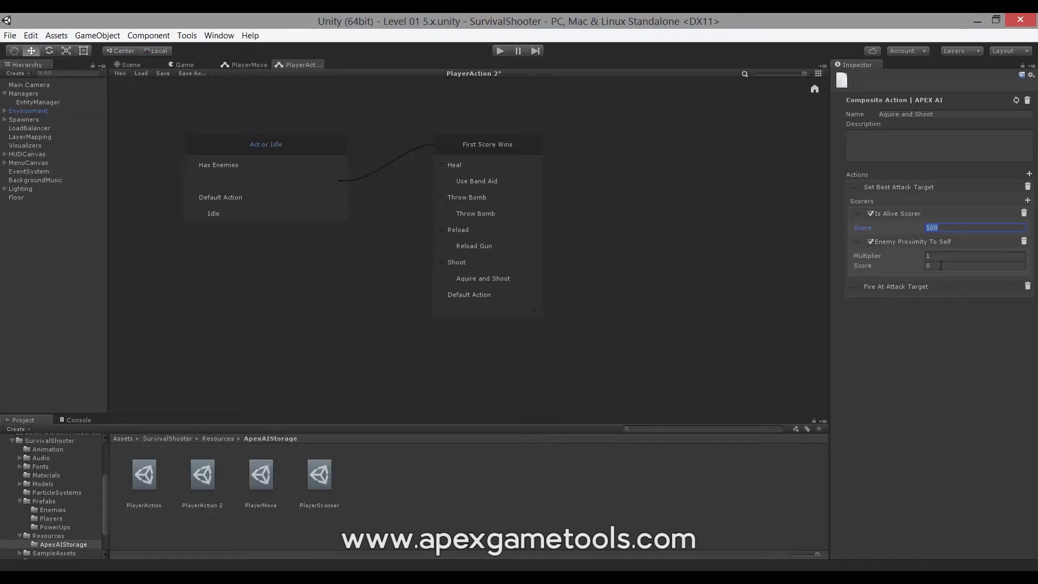
Set the score of the Enemy Proximity To Self scorer to 50.
click(941, 265)
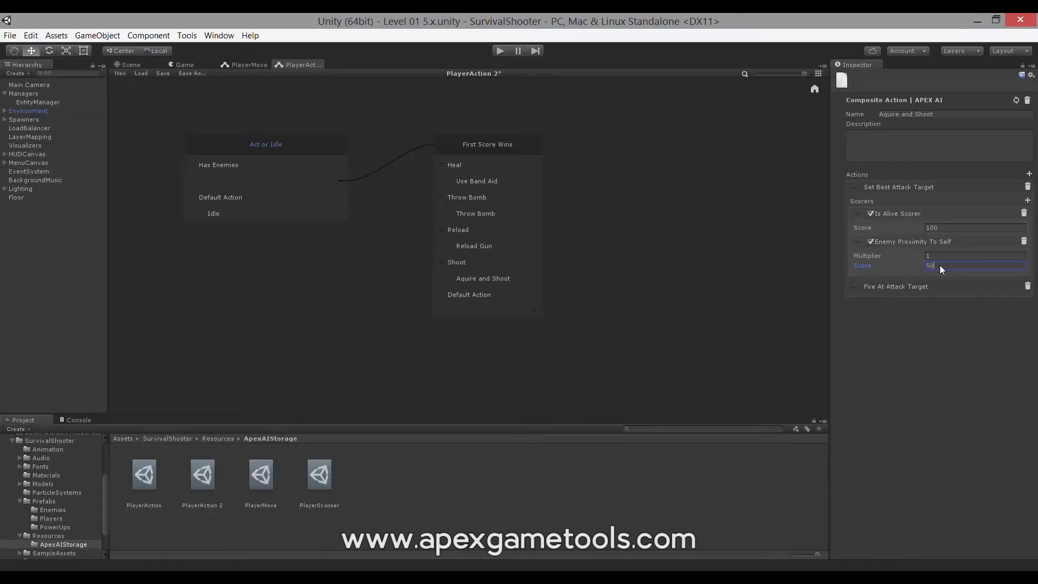
click(941, 258)
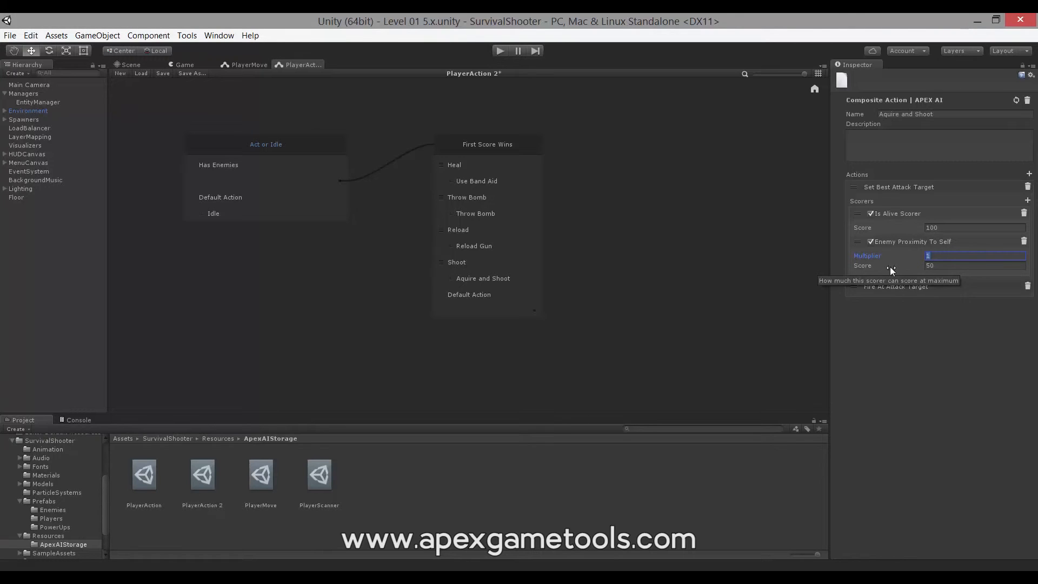
click(937, 266)
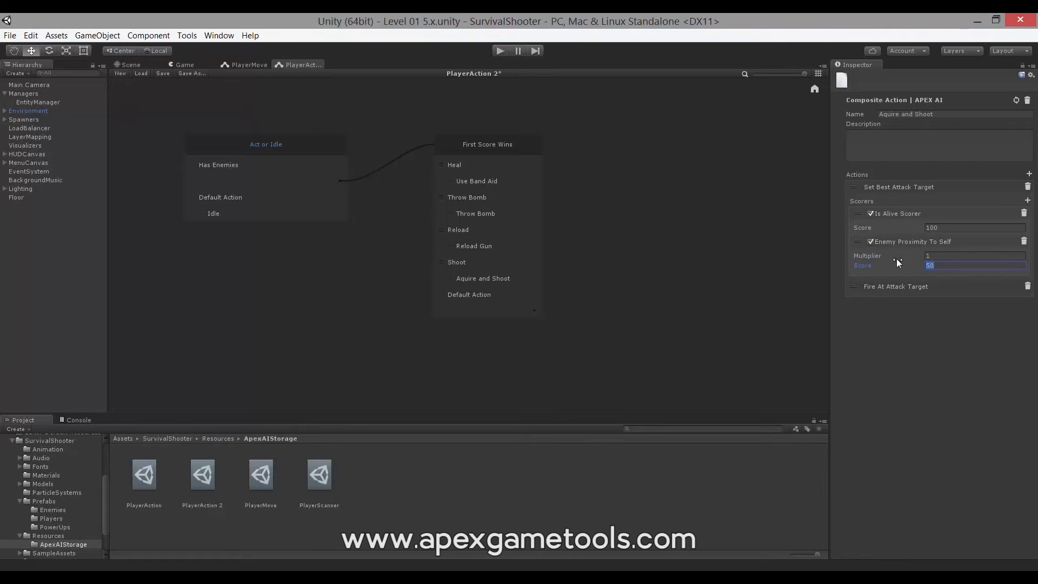
click(946, 266)
click(954, 229)
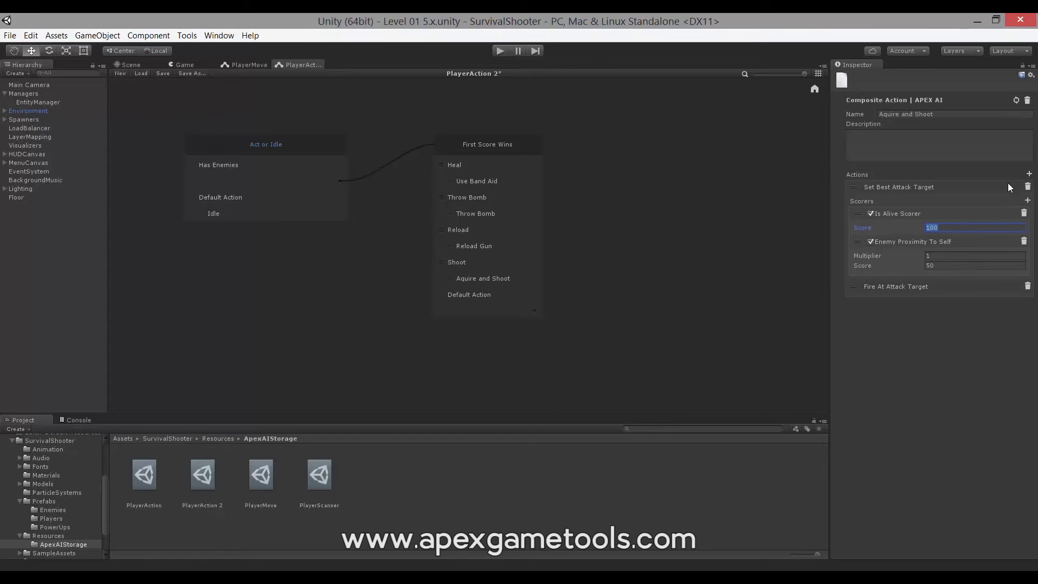
Add an Is Current Target Scorer with a score of 1.5 to the Set Best Attack Target action.
click(1028, 200)
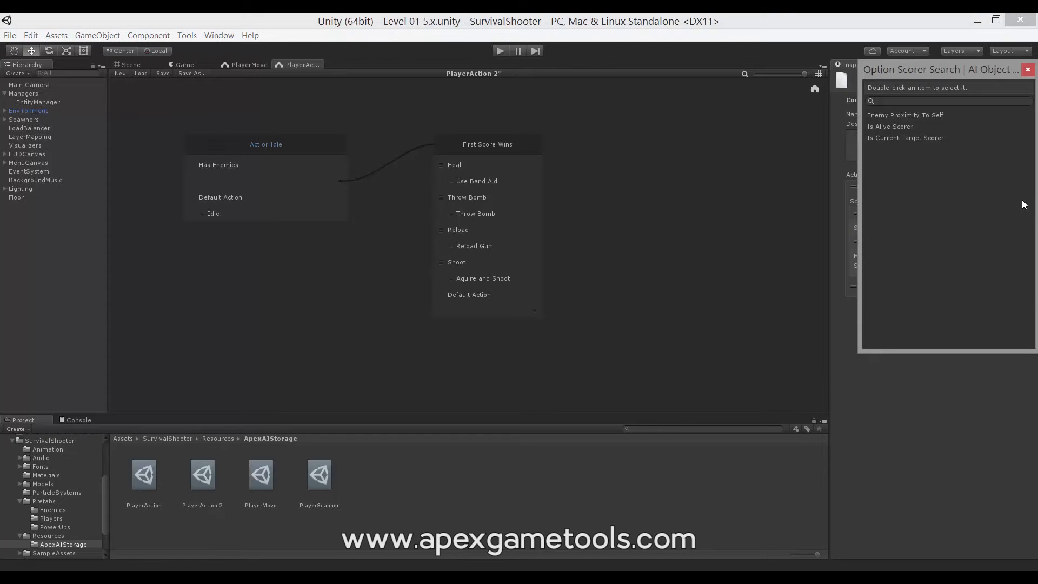
double_click(890, 137)
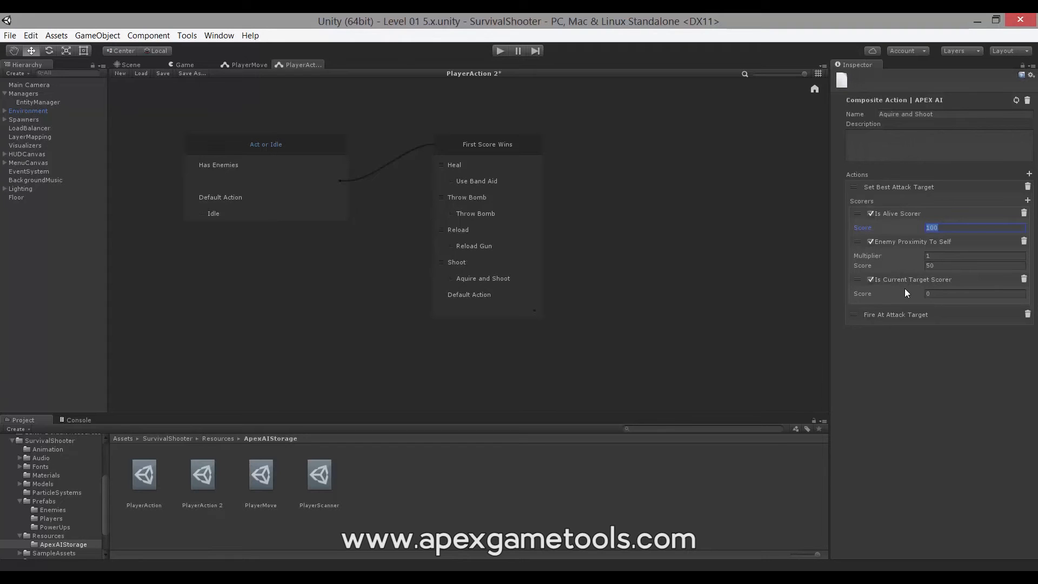
click(937, 295)
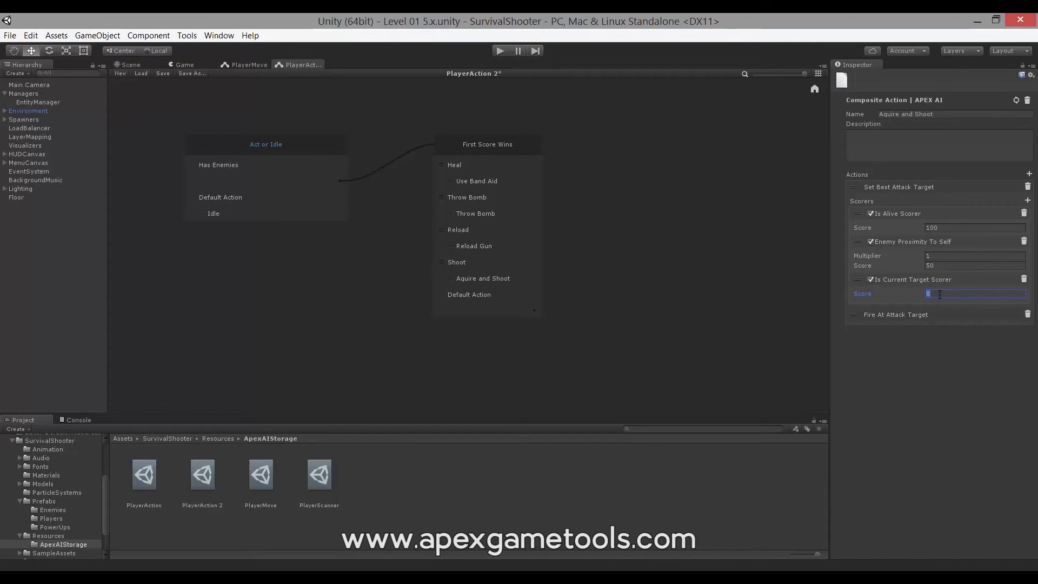
text(1.5)
click(947, 265)
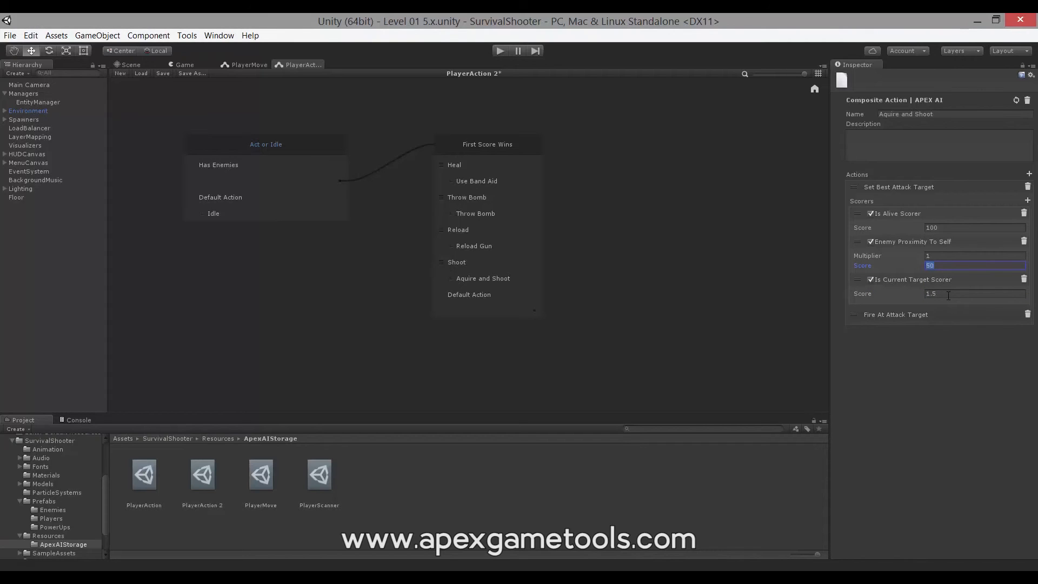
click(946, 228)
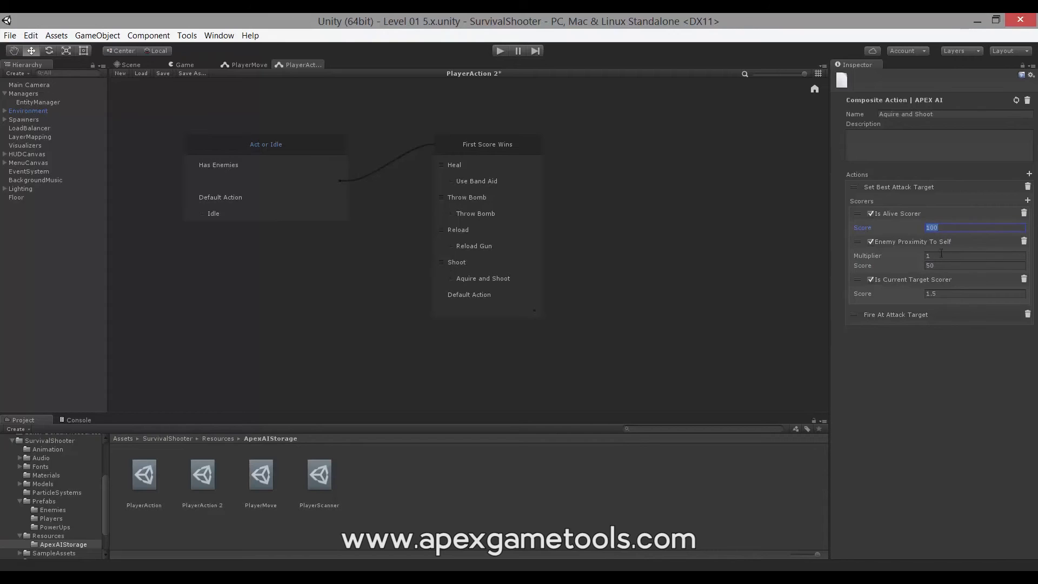
click(947, 267)
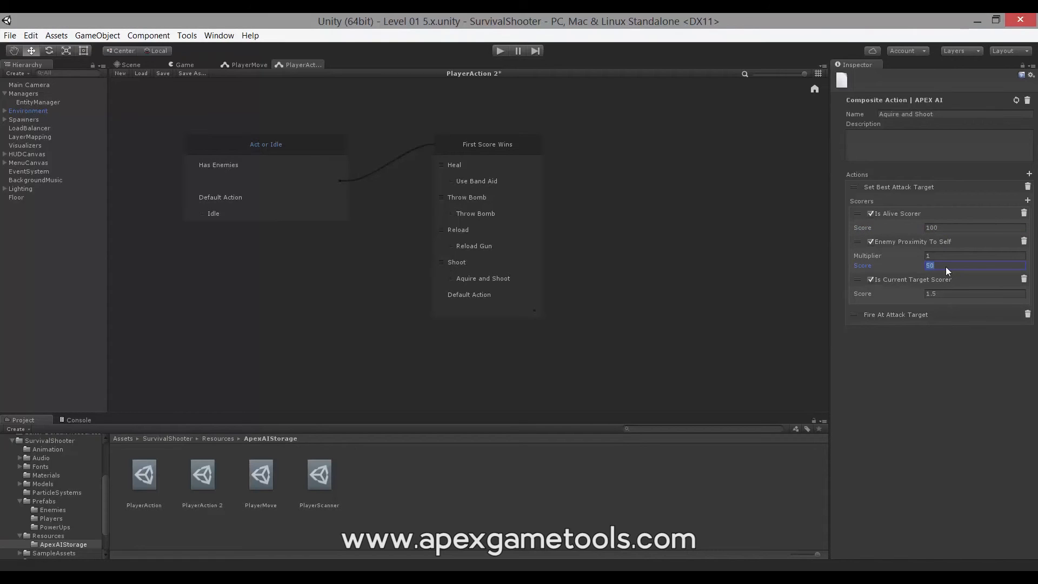
click(938, 293)
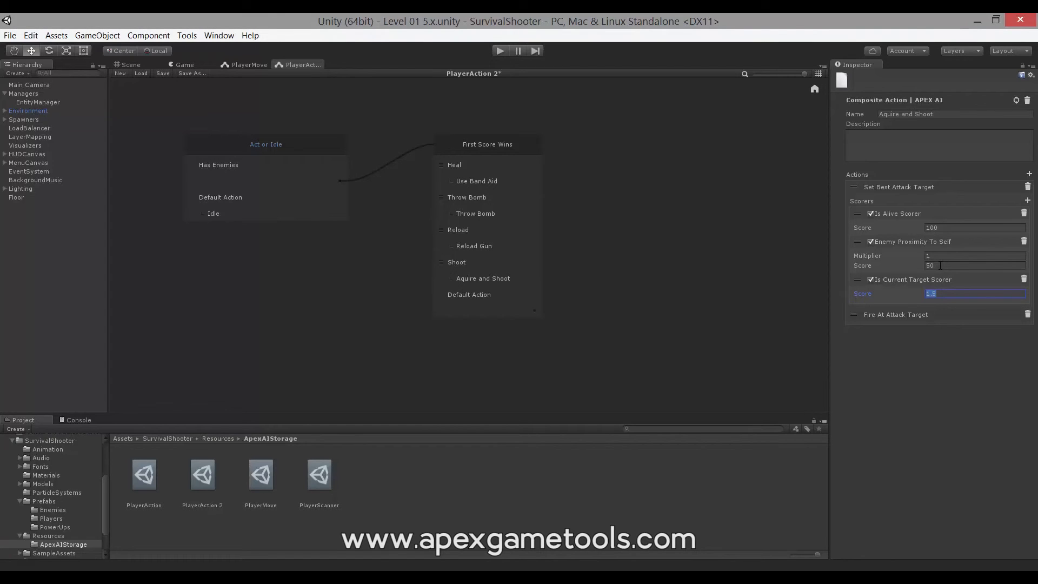
Save the changes made to the PlayerAction 2 AI.
key(ctrl+s)
click(944, 294)
click(680, 317)
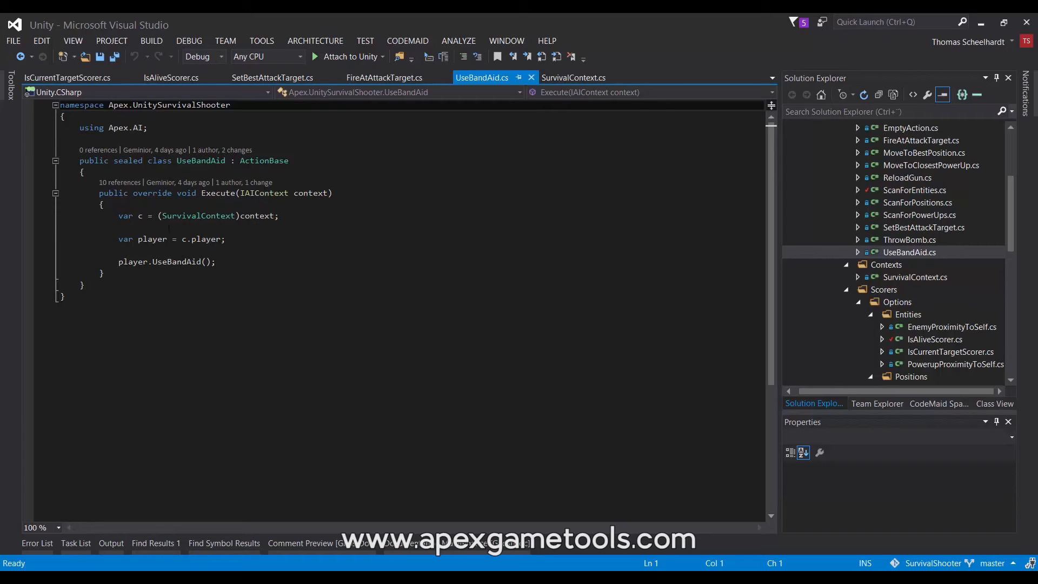
Review the Execute methods of the UseBandAid.cs and FireAtAttackTarget.cs action scripts in Visual Studio.
mouse_move(169, 261)
mouse_move(136, 263)
click(373, 79)
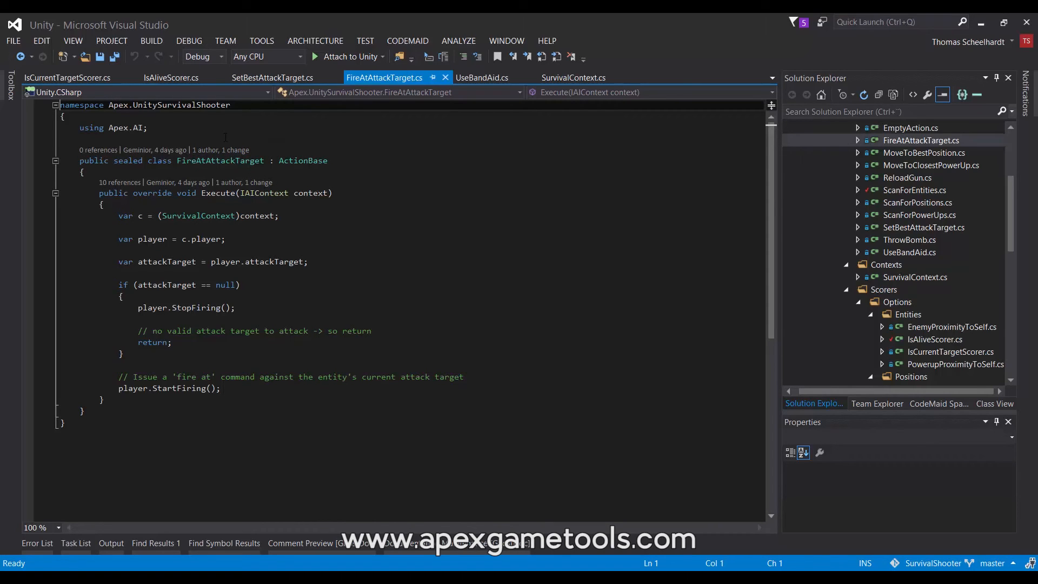
Examine SetBestAttackTarget.cs, covering its ActionWithOptions base class, the GetBest call, the attack target assignment and the GetScoredOptions method.
click(251, 80)
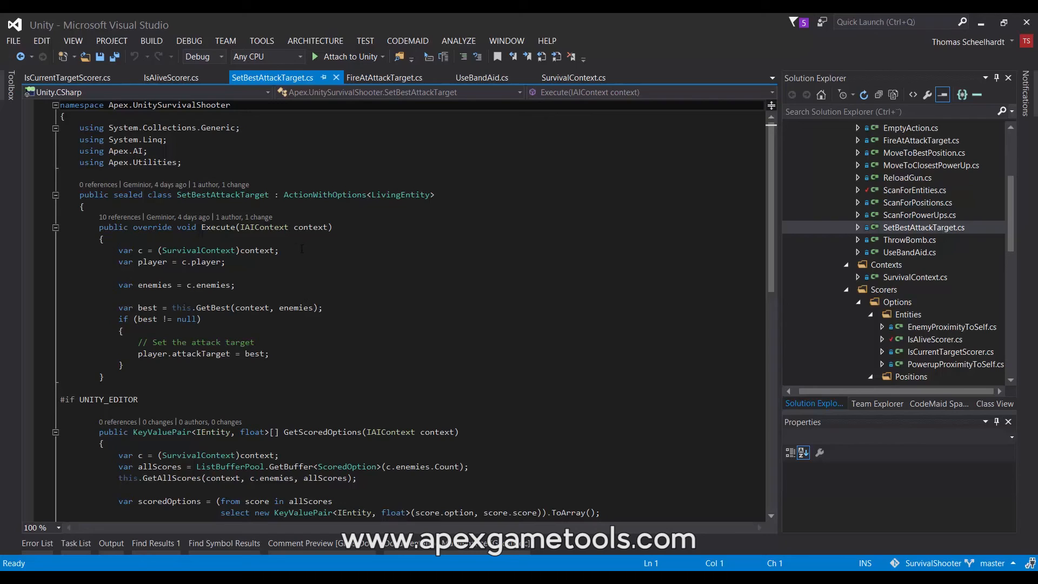
mouse_move(324, 195)
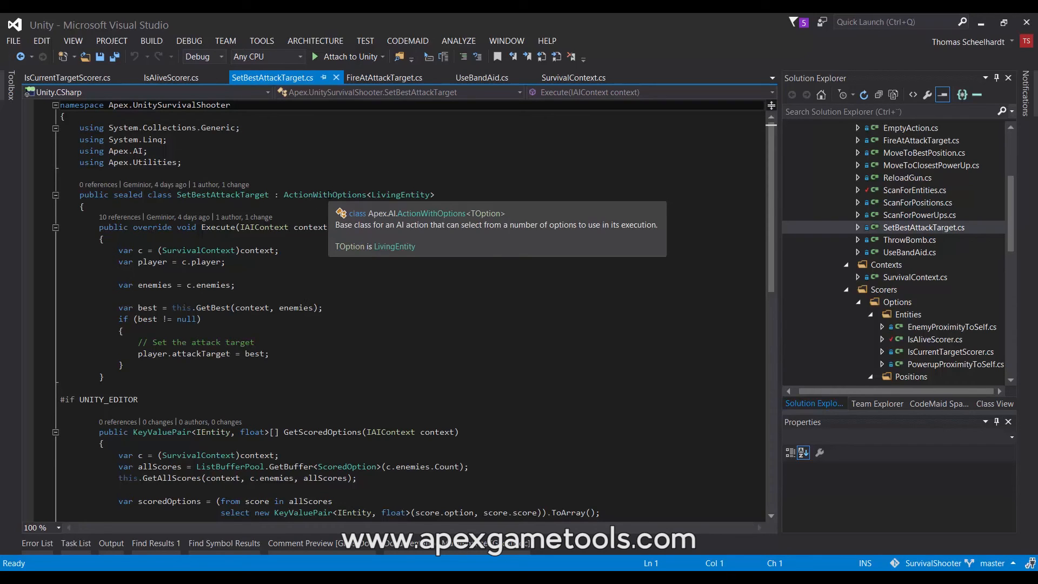
mouse_move(280, 306)
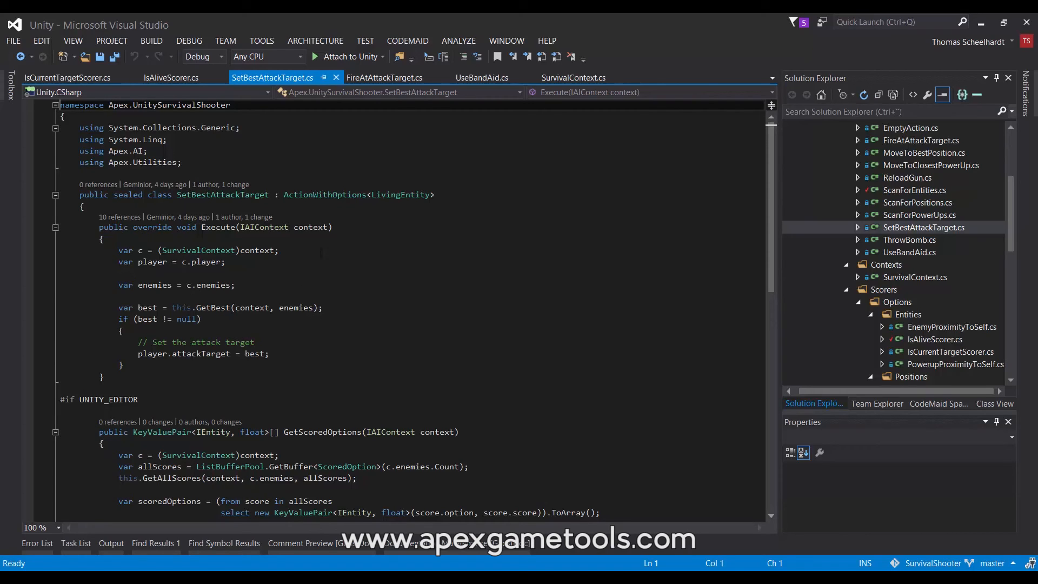
mouse_move(401, 197)
mouse_move(210, 310)
mouse_move(204, 355)
scroll(358, 322, down, 1)
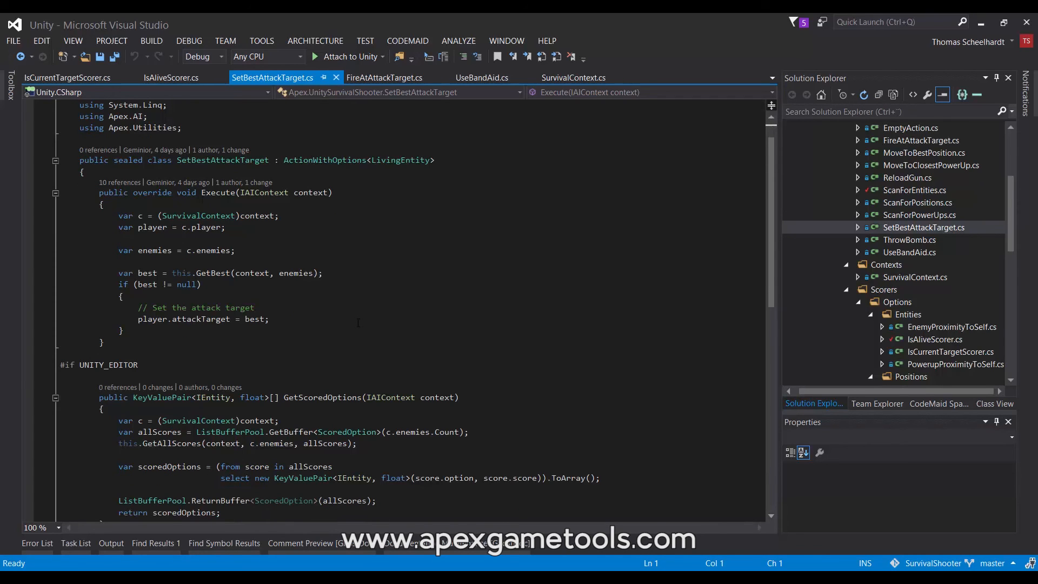
scroll(358, 322, down, 1)
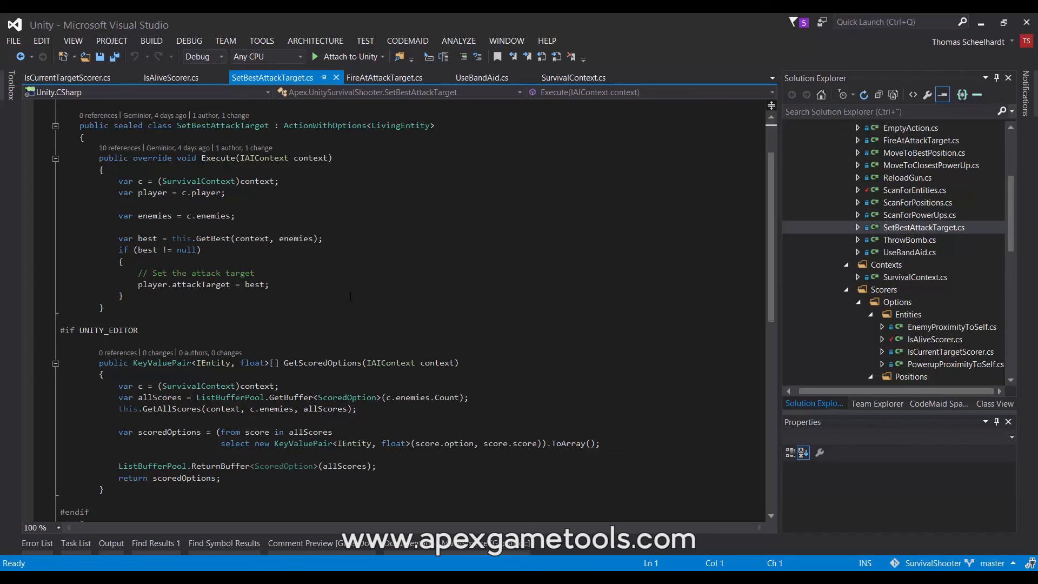
scroll(351, 297, up, 2)
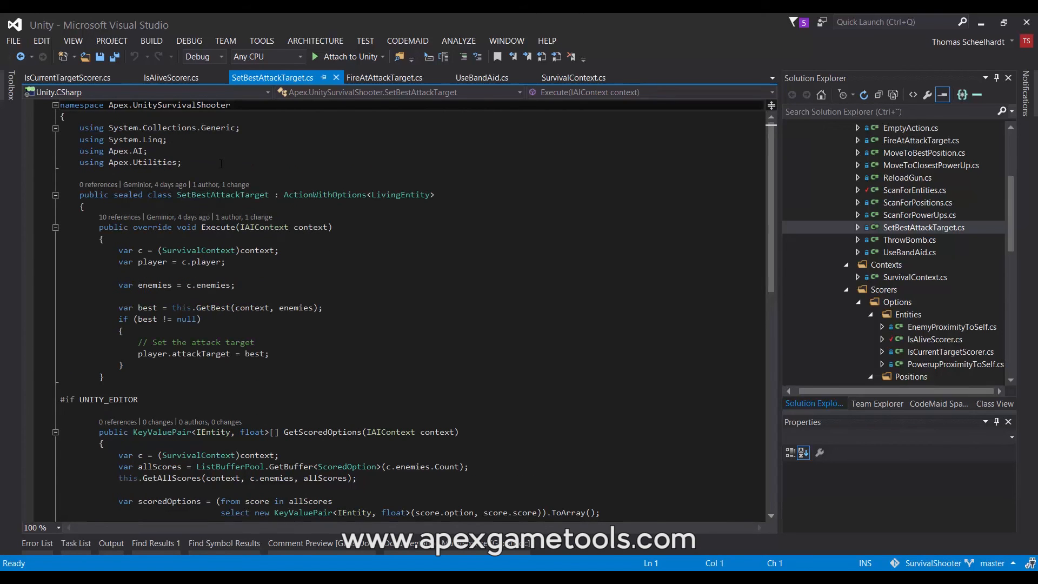
Review the Score methods in IsAliveScorer.cs and IsCurrentTargetScorer.cs and switch back to Unity.
click(163, 79)
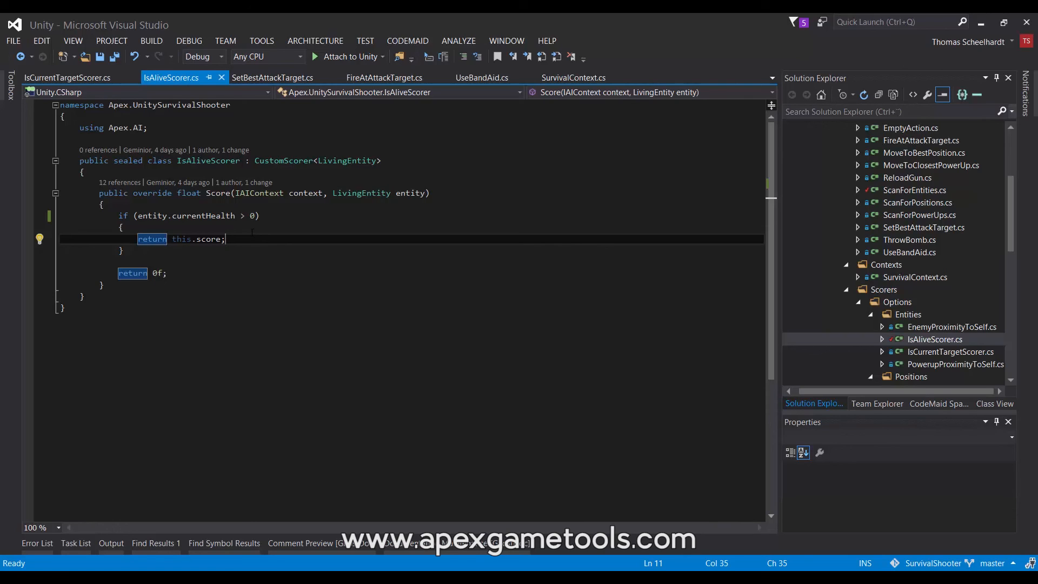
click(85, 80)
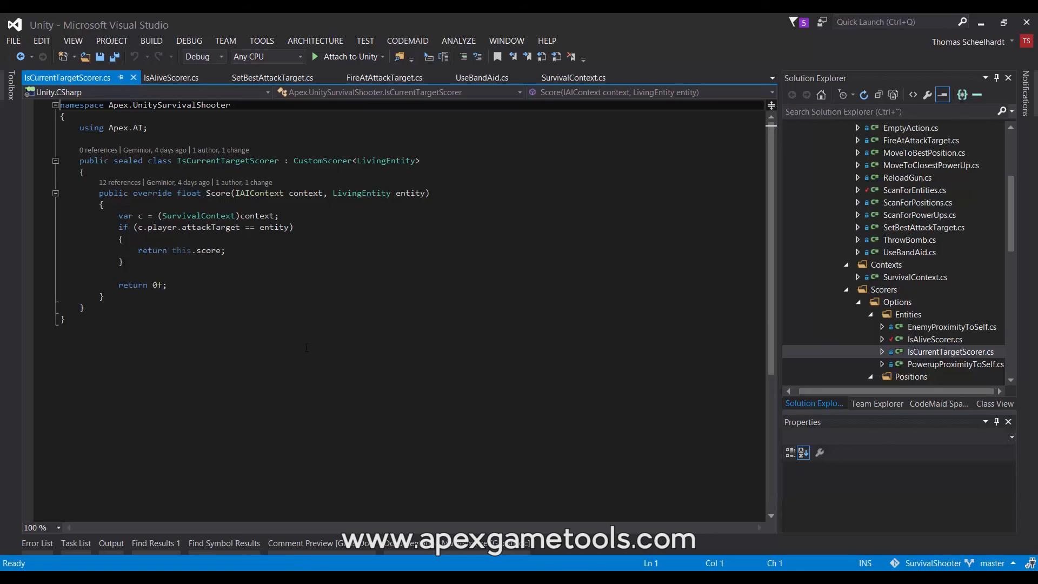
click(344, 575)
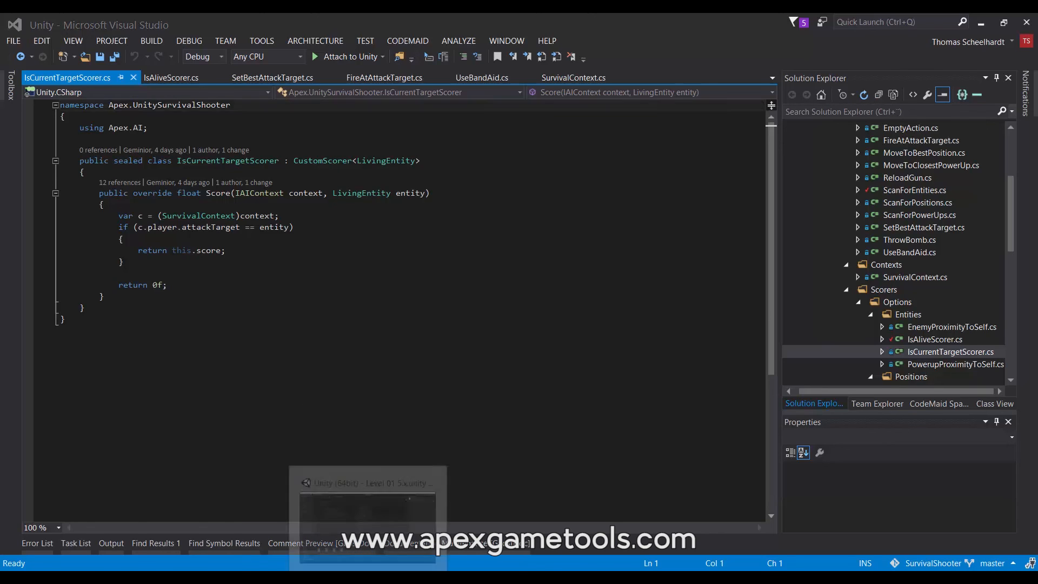